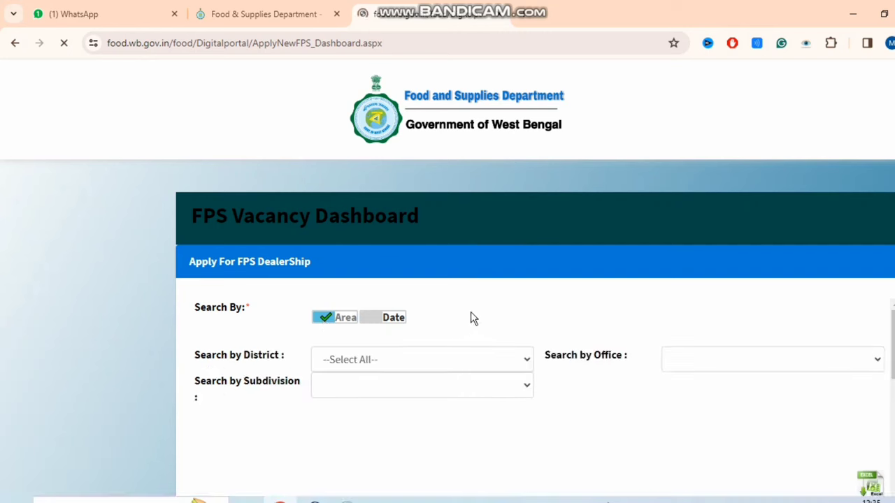
Filter vacancies by SOUTH 24 PARAGANAS, office DCFS-SOUTH TWENTY FOUR PARGANAS, and subdivision SCFS-Kakdwip
left_click(367, 360)
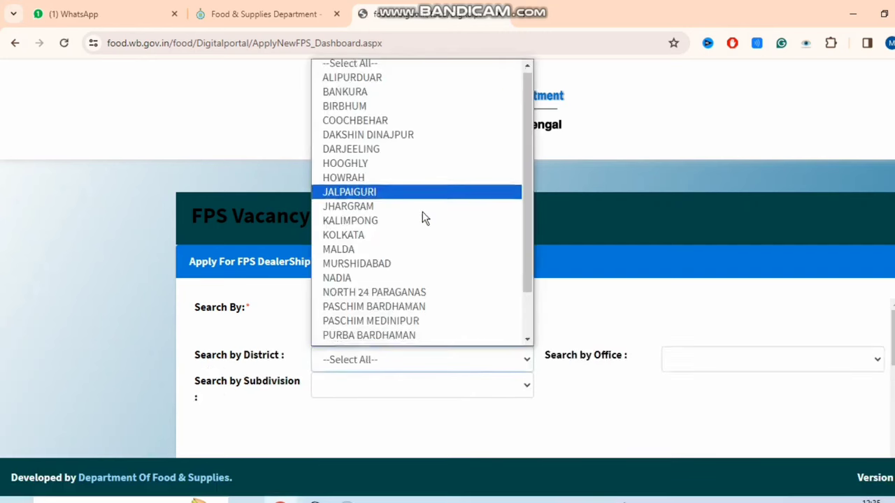
scroll(422, 216, "down", 2)
left_click(418, 324)
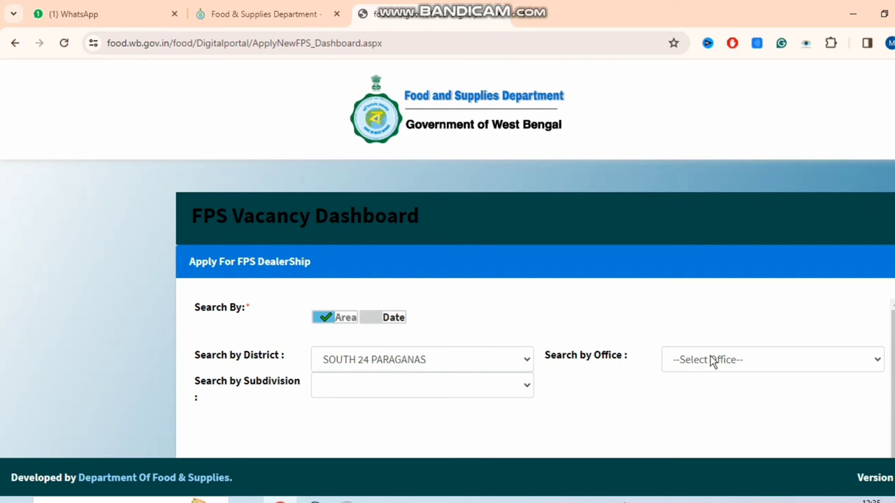
left_click(716, 360)
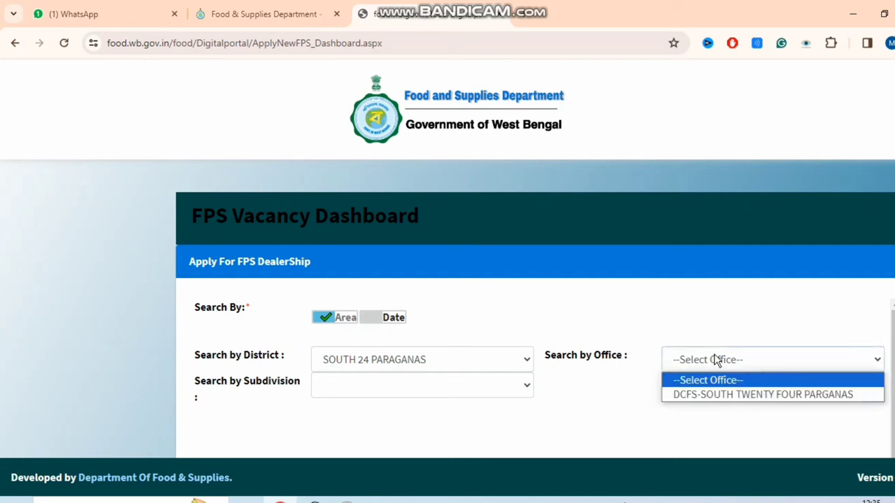
left_click(725, 394)
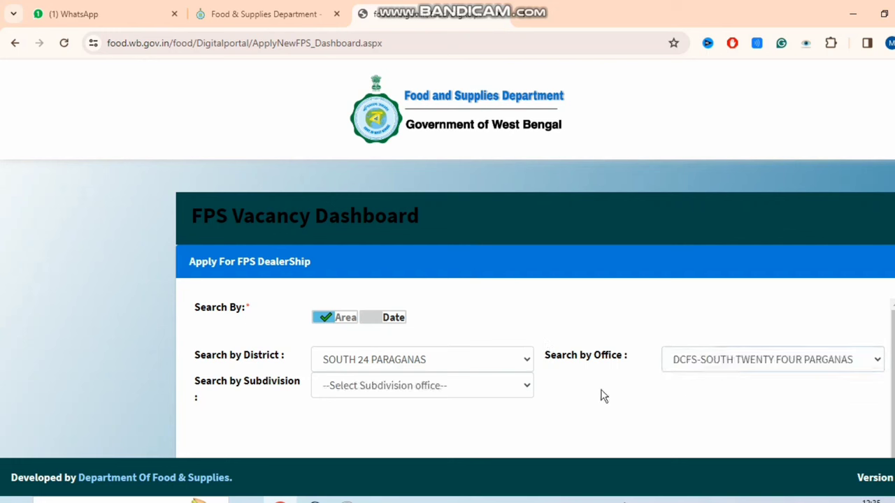
left_click(422, 385)
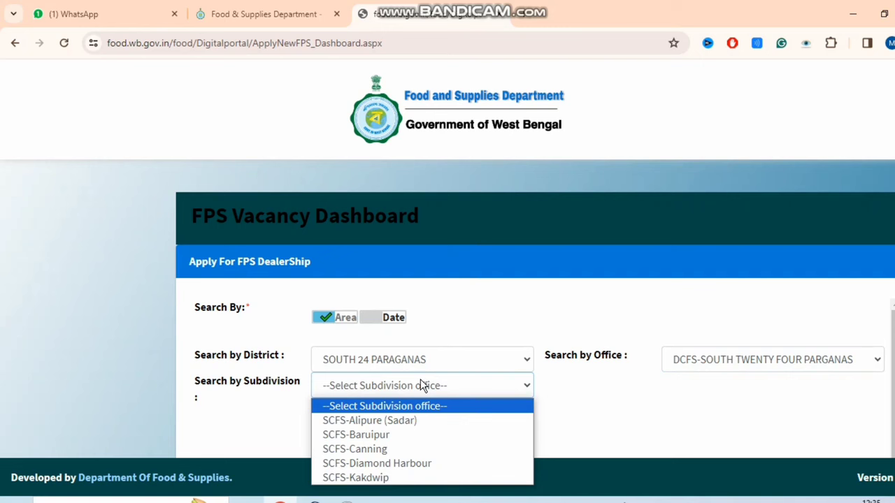
left_click(397, 480)
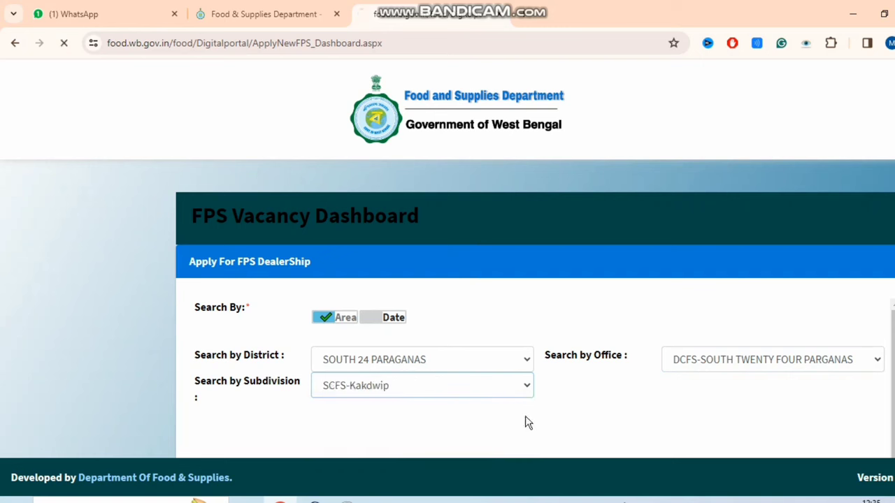
Review the Kakdwip vacancy table's notification numbers and notification dates
scroll(588, 294, "down", 1)
scroll(589, 292, "down", 3)
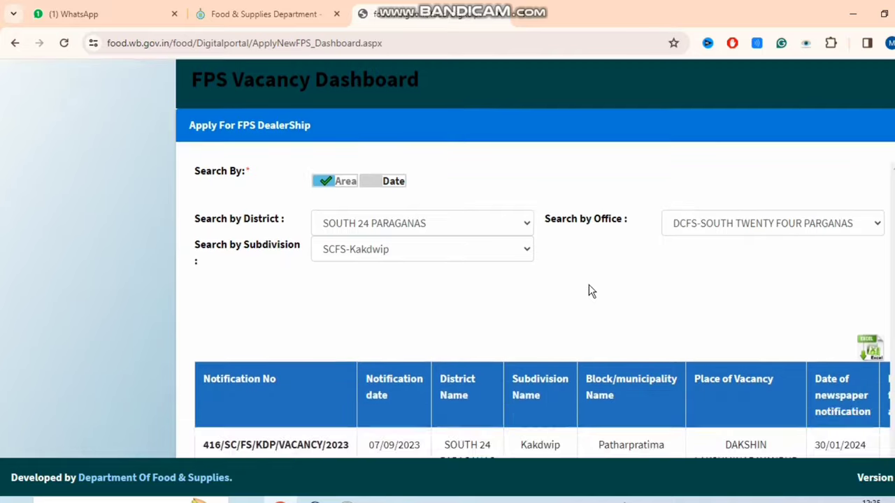
scroll(458, 203, "up", 2)
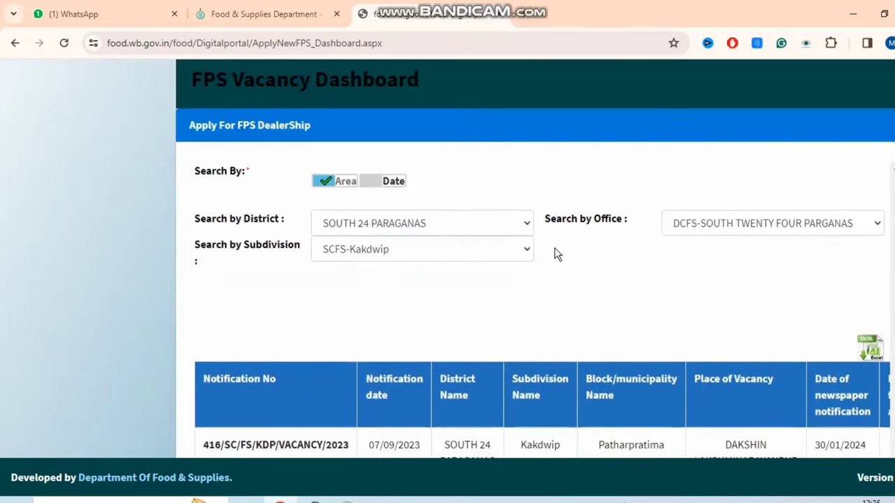
scroll(554, 251, "down", 3)
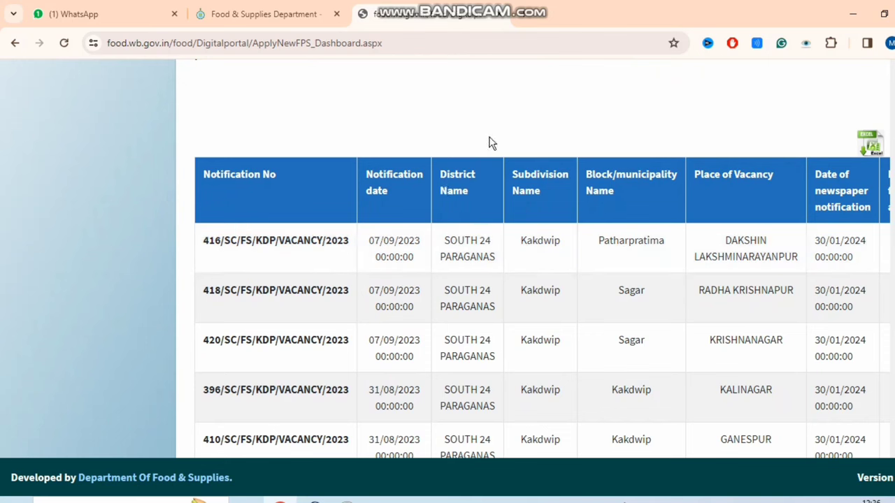
scroll(563, 205, "down", 1)
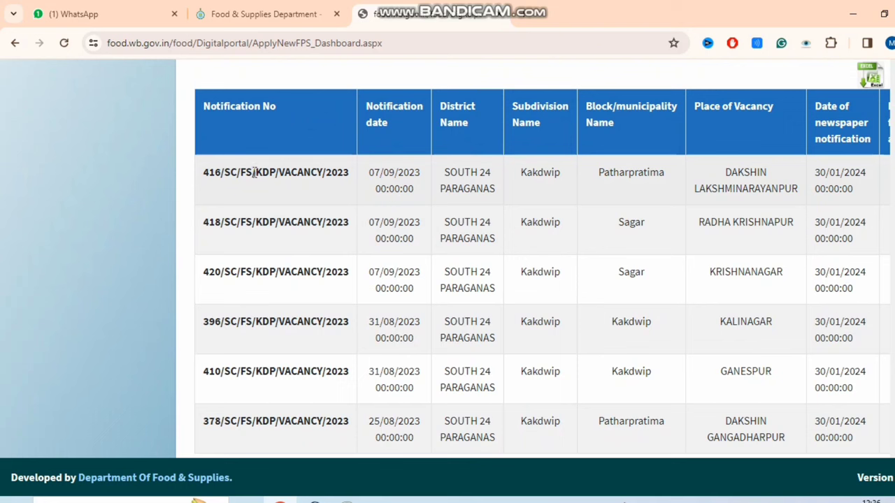
left_click_drag(221, 172, 334, 189)
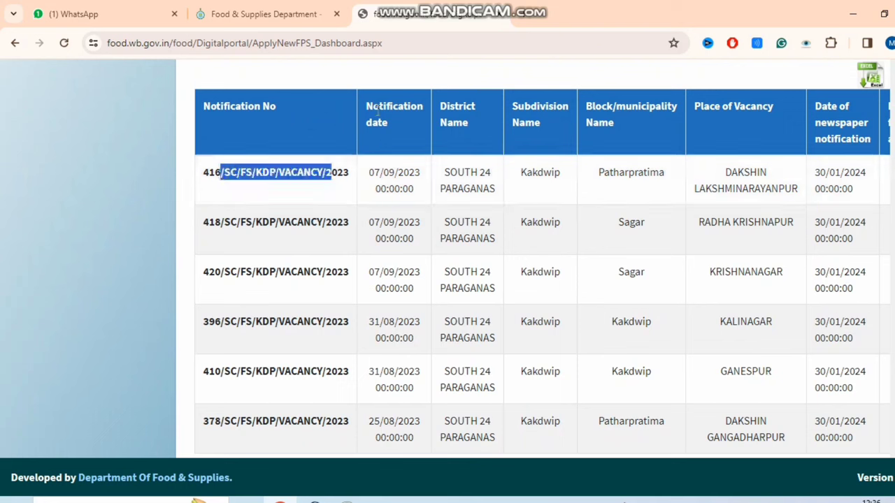
left_click_drag(365, 104, 391, 122)
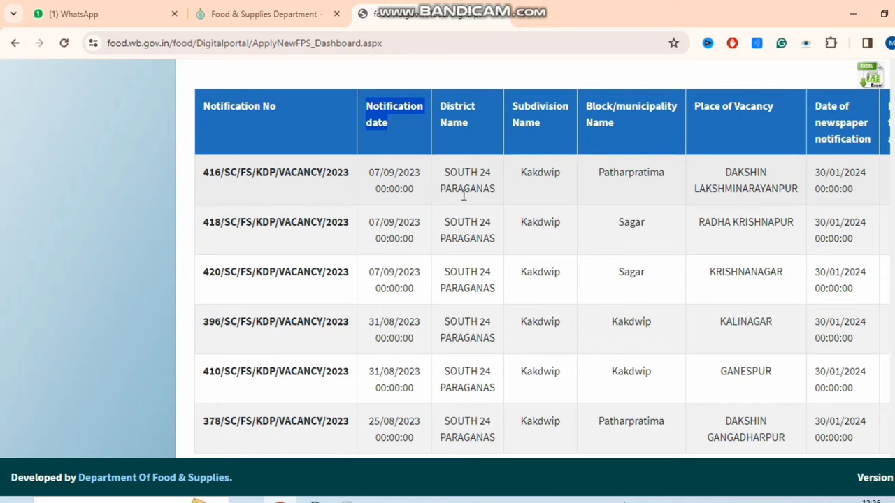
left_click(522, 133)
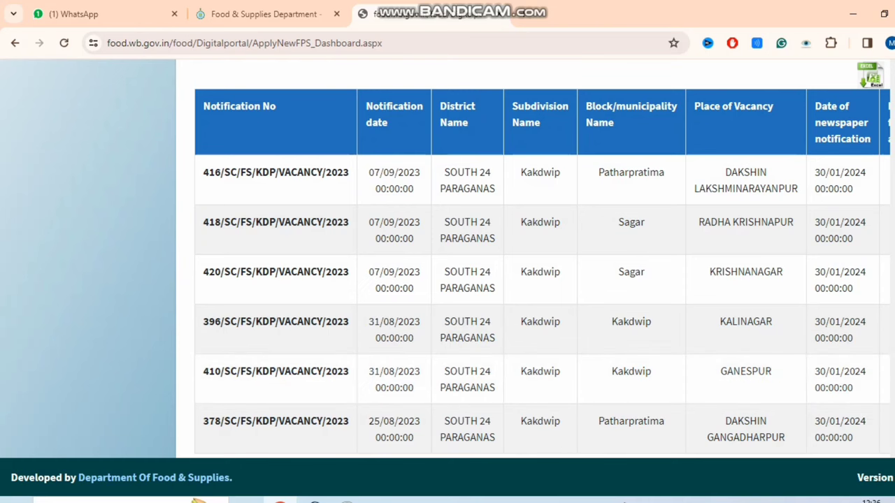
Scroll the vacancy table across to the Download Notification column
scroll(543, 257, "down", 1)
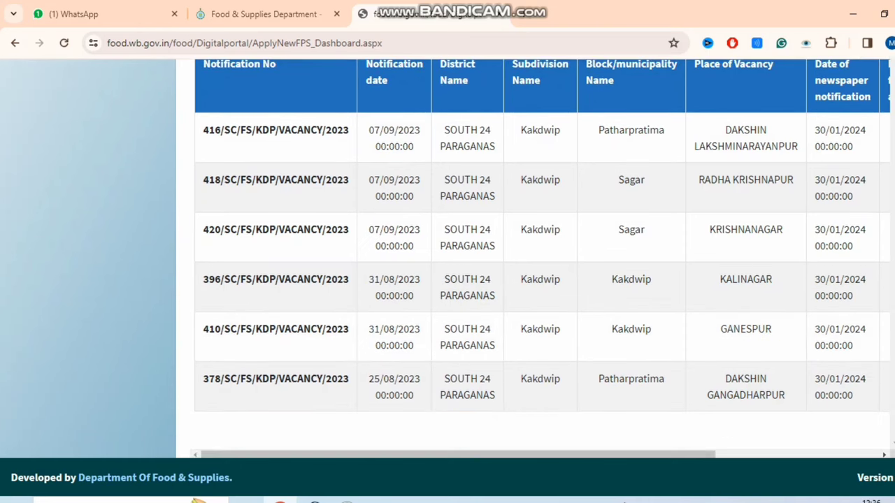
mouse_move(677, 455)
left_mouse_down()
mouse_move(771, 478)
mouse_move(859, 475)
left_mouse_up()
scroll(820, 415, "up", 3)
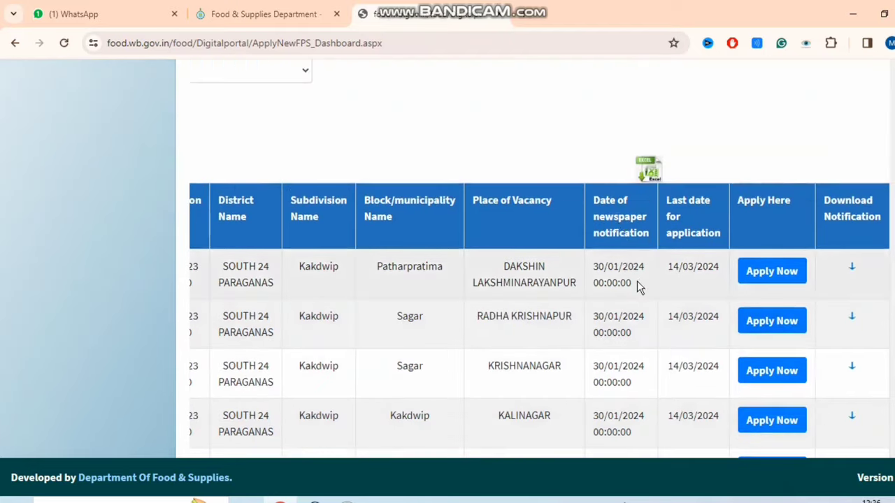
left_click_drag(637, 281, 595, 266)
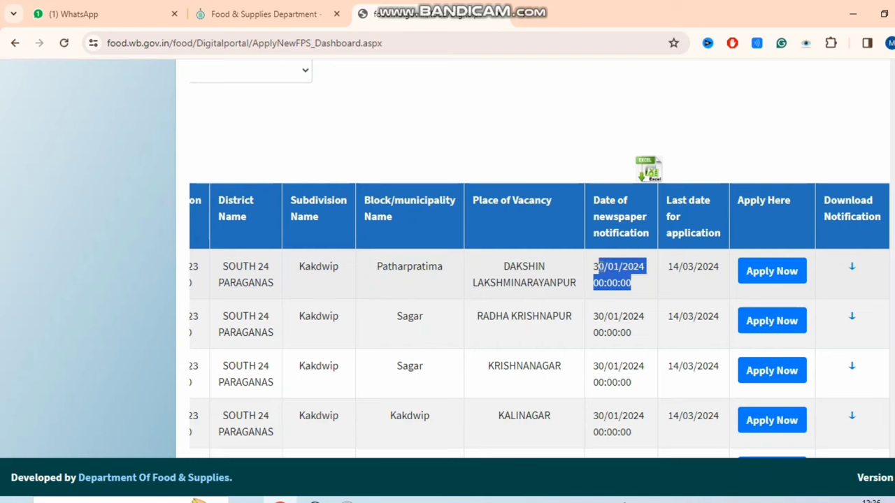
scroll(814, 149, "down", 1)
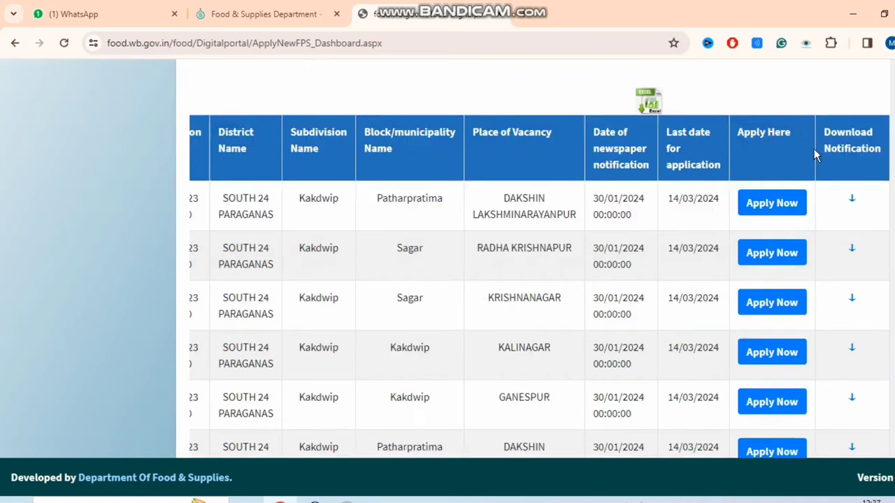
Download the first vacancy's notification and open the PDF in Adobe Acrobat
left_click(852, 203)
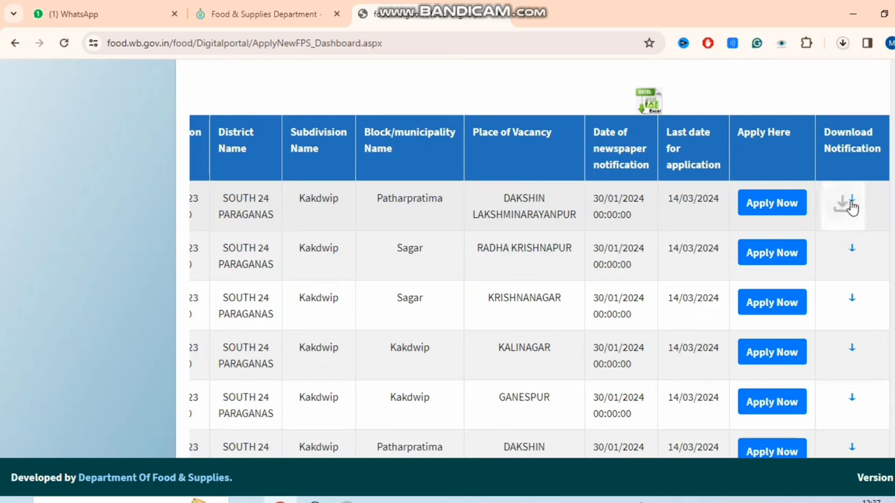
left_click(745, 89)
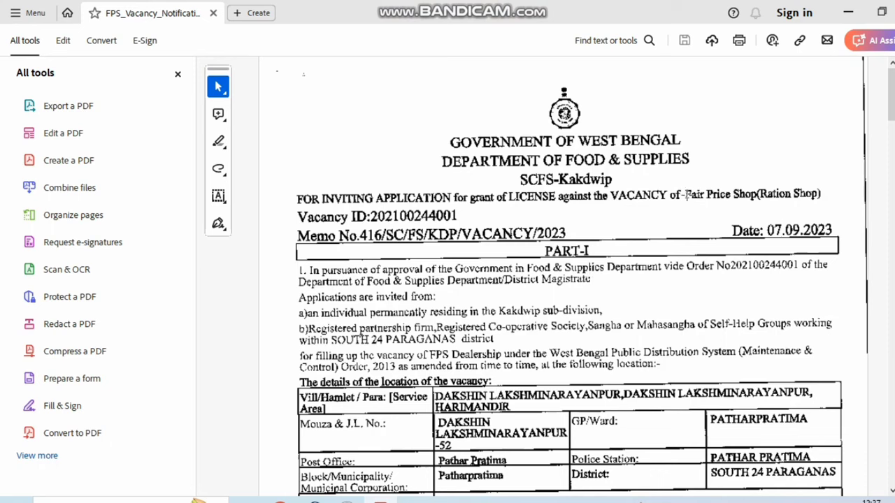
scroll(678, 273, "down", 2)
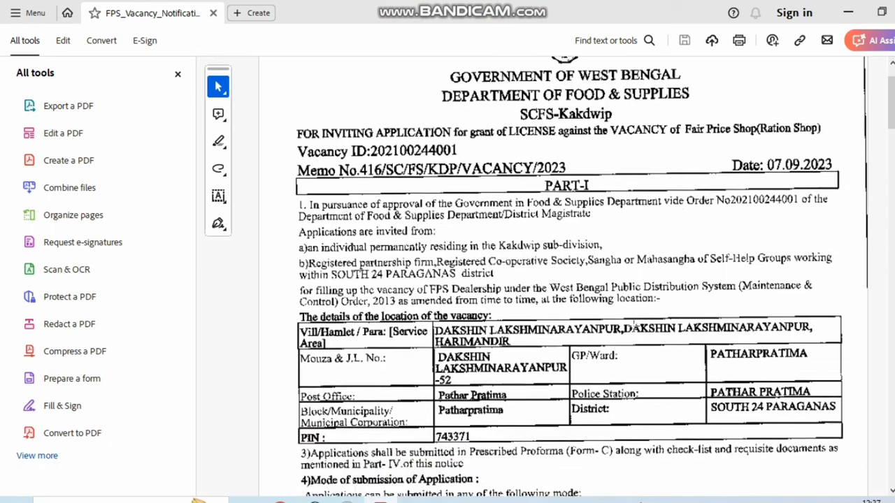
Scroll the notification to the Part-2 eligibility criteria and Panchayat godown and shop size norms
scroll(640, 326, "down", 2)
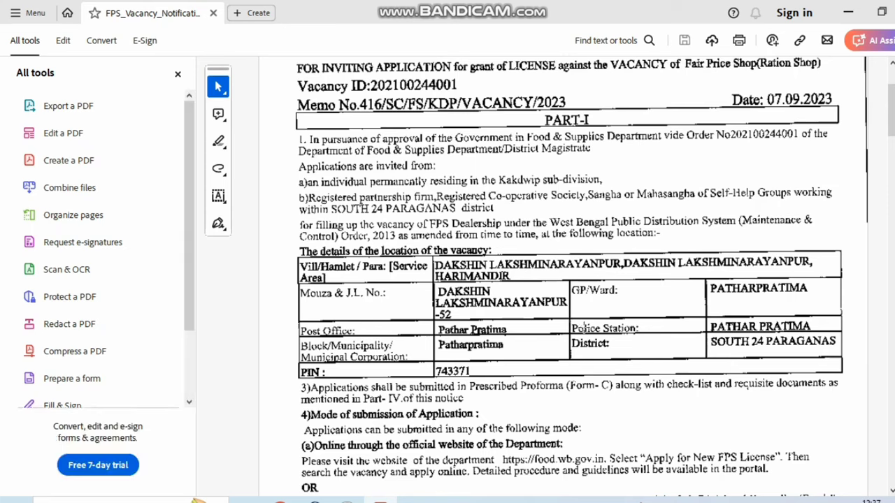
scroll(577, 326, "down", 4)
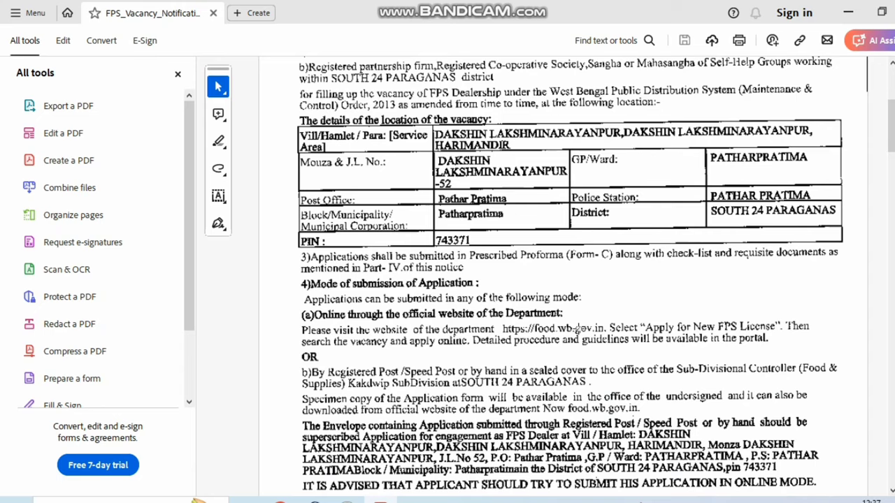
scroll(577, 329, "down", 2)
scroll(577, 329, "down", 2)
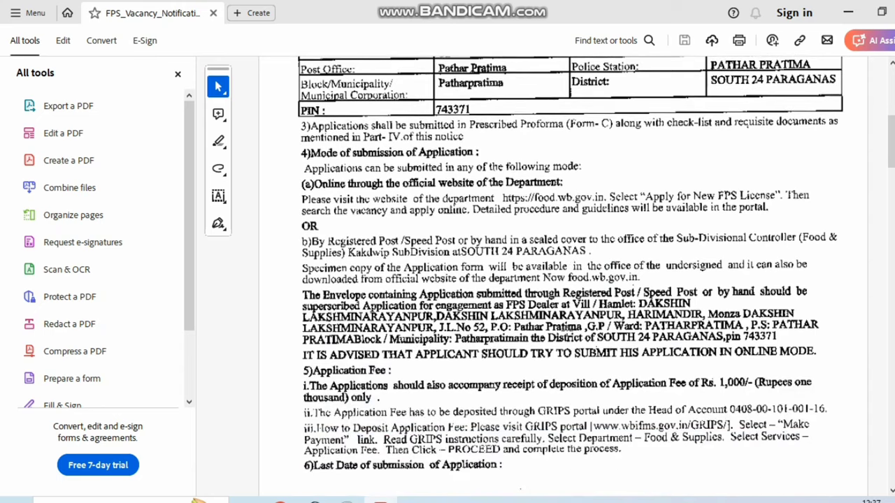
scroll(567, 329, "down", 1)
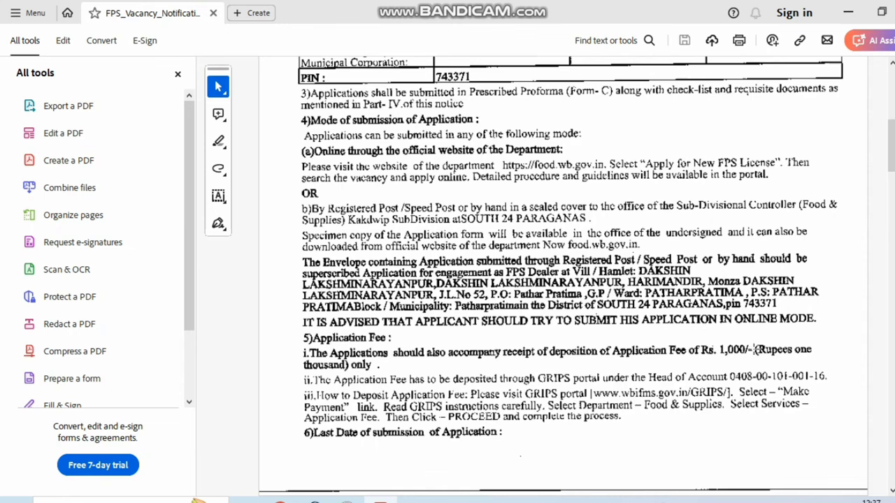
left_click(754, 349)
scroll(718, 341, "down", 10)
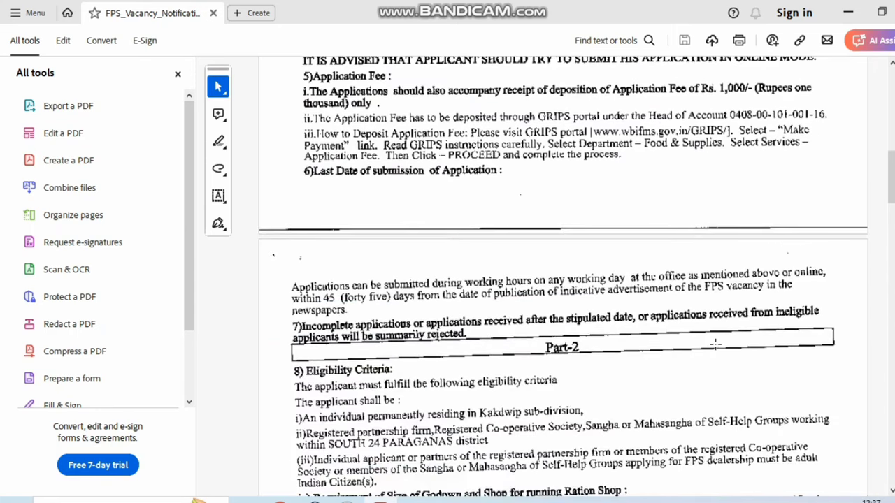
scroll(713, 348, "down", 1)
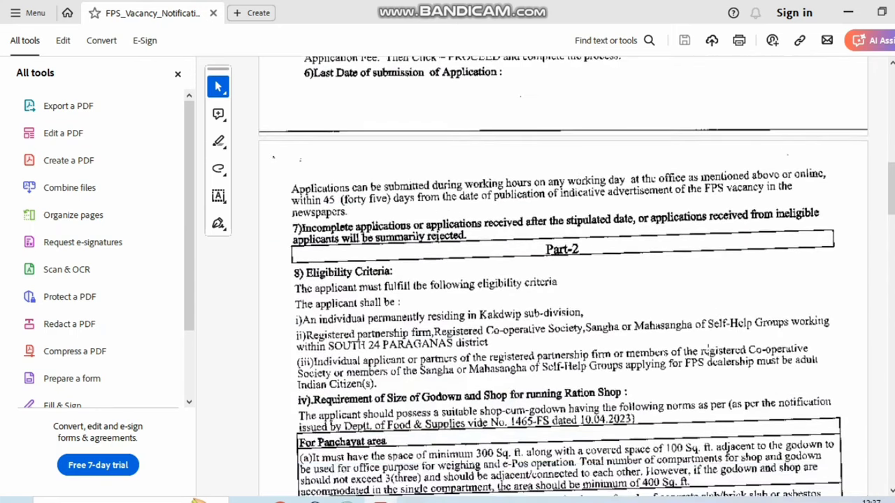
scroll(708, 348, "down", 4)
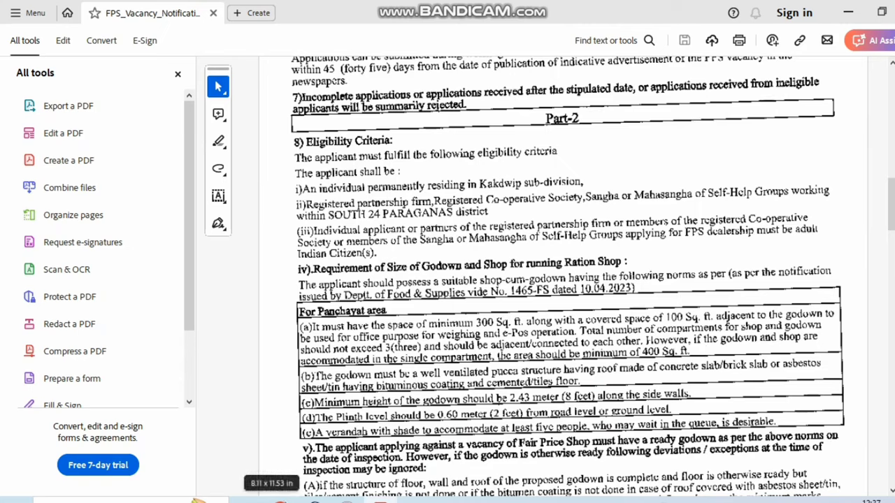
Return to the browser's FPS vacancy dashboard
left_click(279, 501)
left_click(436, 14)
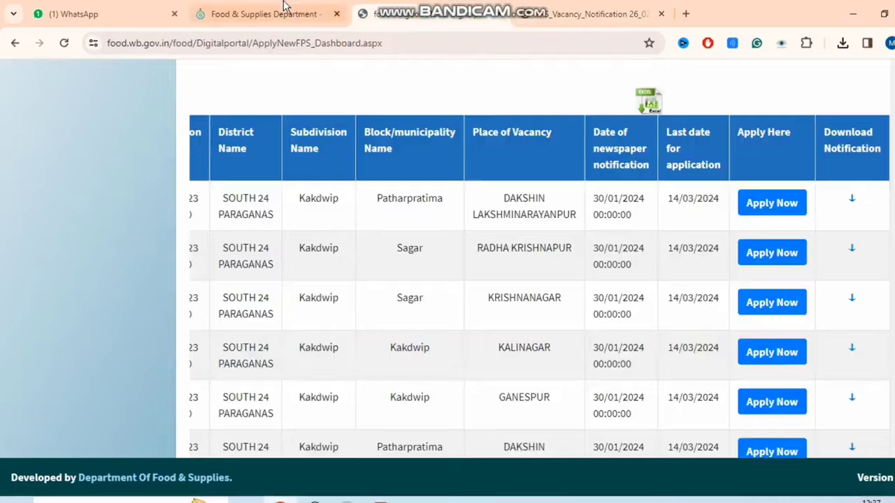
left_click(305, 13)
left_click(437, 14)
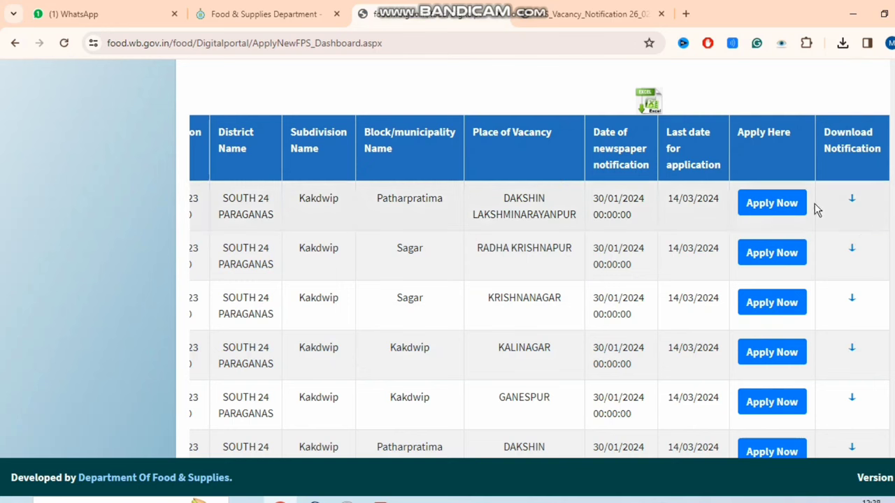
Apply for the listed vacancy by entering the applicant's mobile number and requesting an OTP
left_click(784, 213)
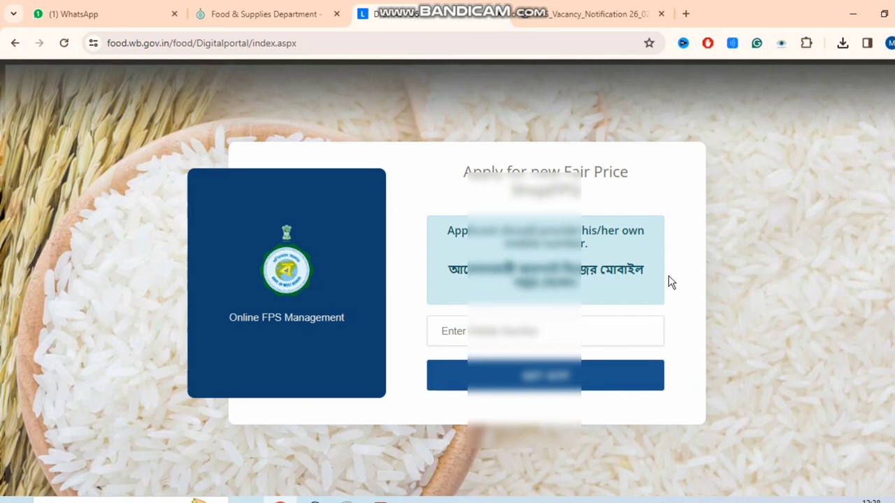
left_click(508, 331)
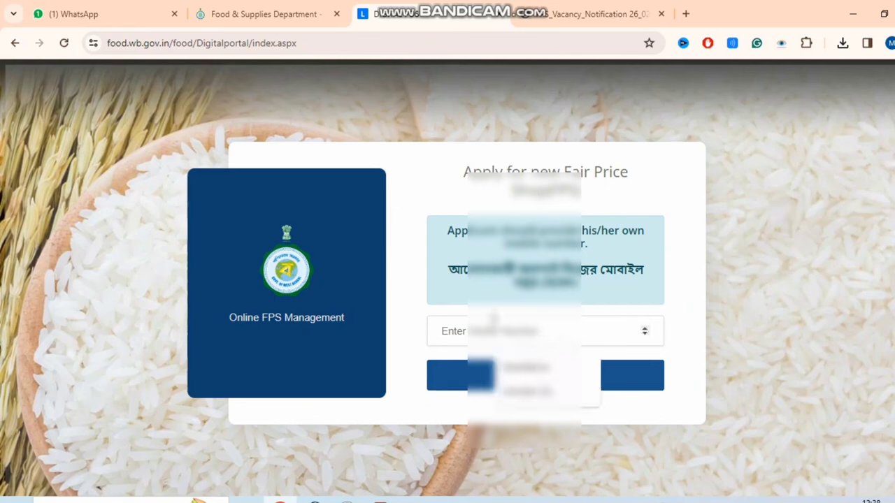
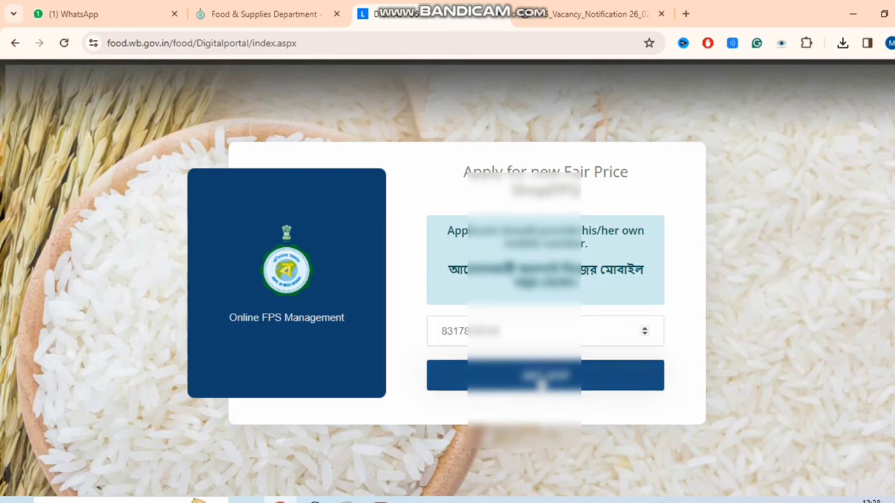
left_click(542, 378)
left_click(514, 369)
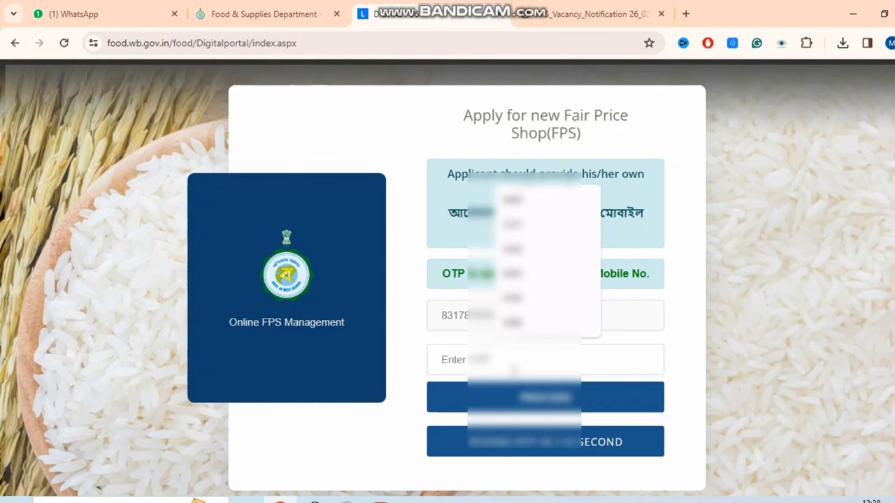
left_click(347, 501)
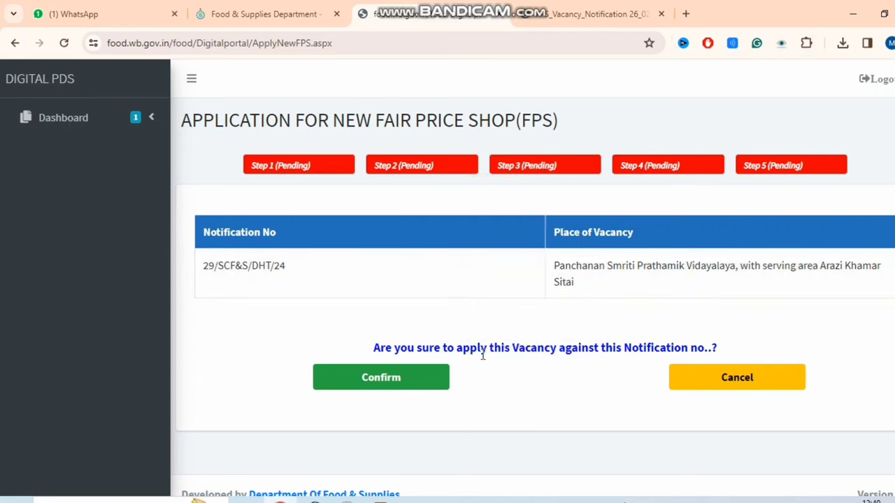
Confirm applying for notification 29/SCF&S/DHT/24 to open the applicant details form
left_click_drag(482, 356, 691, 355)
left_click(446, 383)
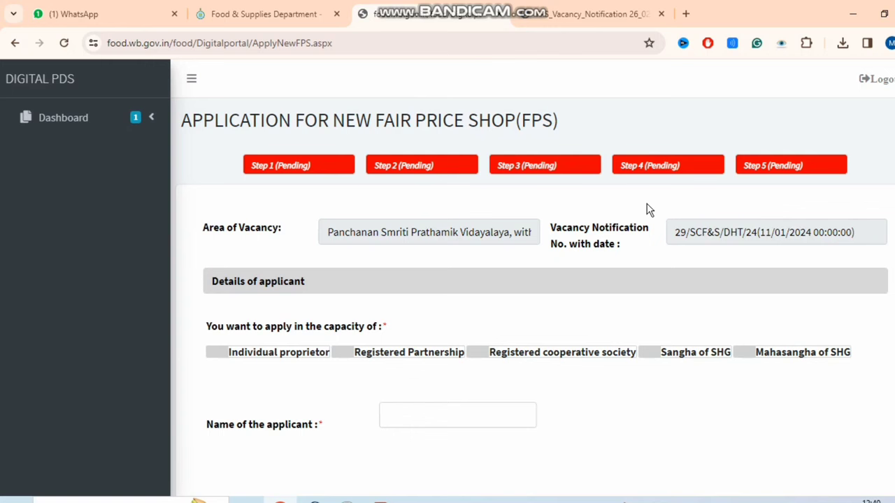
Choose Individual proprietor as the applicant's capacity
scroll(640, 219, "down", 1)
scroll(594, 210, "up", 1)
left_click_drag(534, 147, 182, 145)
left_click(457, 170)
scroll(534, 266, "down", 2)
left_click(478, 216)
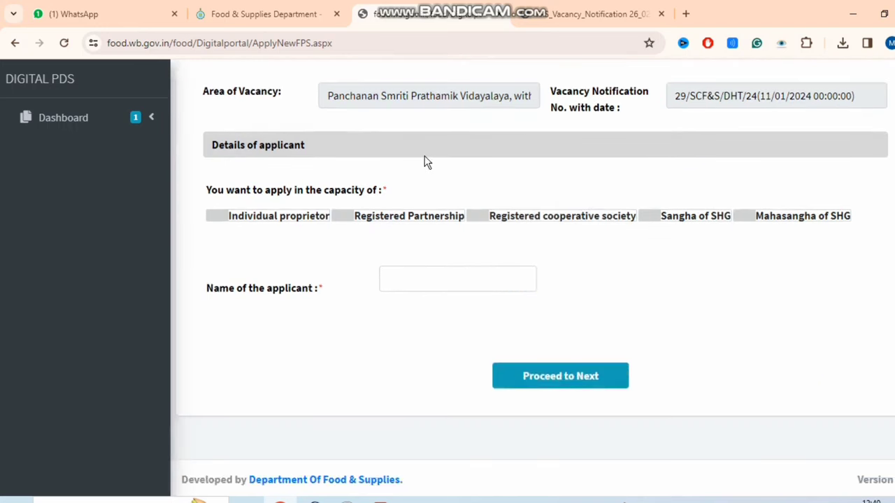
left_click_drag(239, 190, 366, 193)
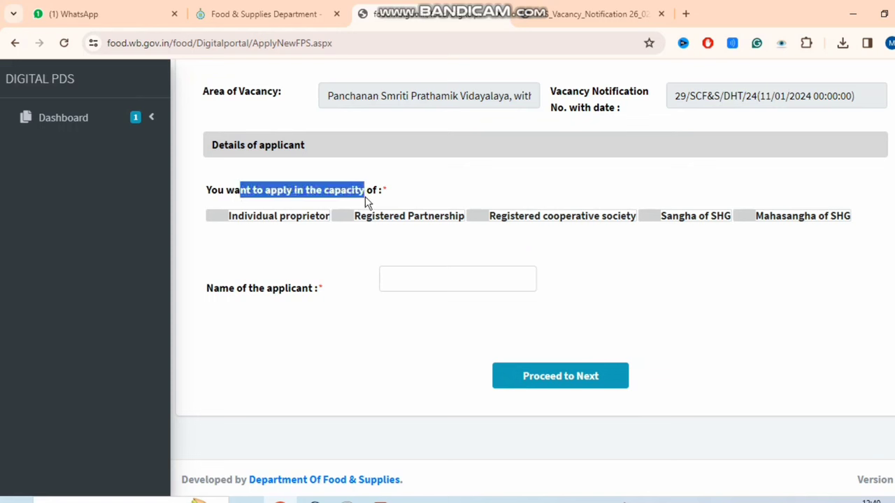
left_click(371, 193)
left_click(266, 218)
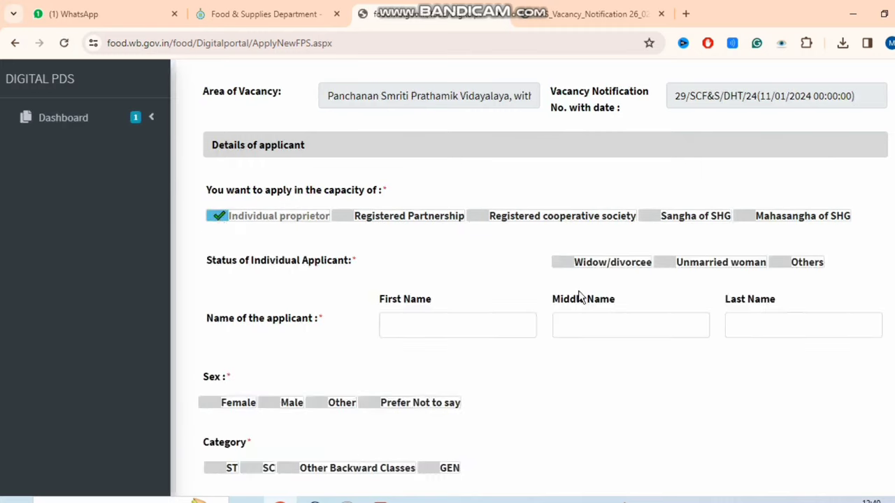
Set the individual applicant status to Unmarried woman
left_click_drag(251, 263, 354, 261)
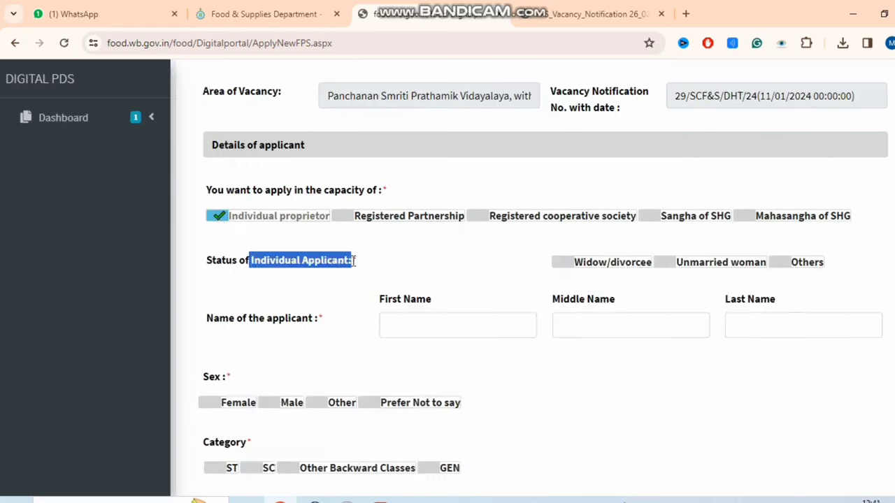
left_click(353, 260)
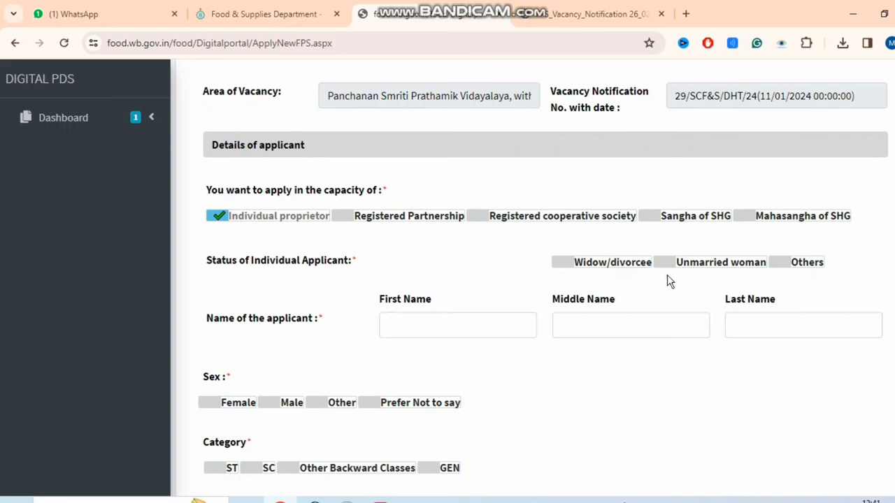
left_click(616, 270)
left_click(785, 271)
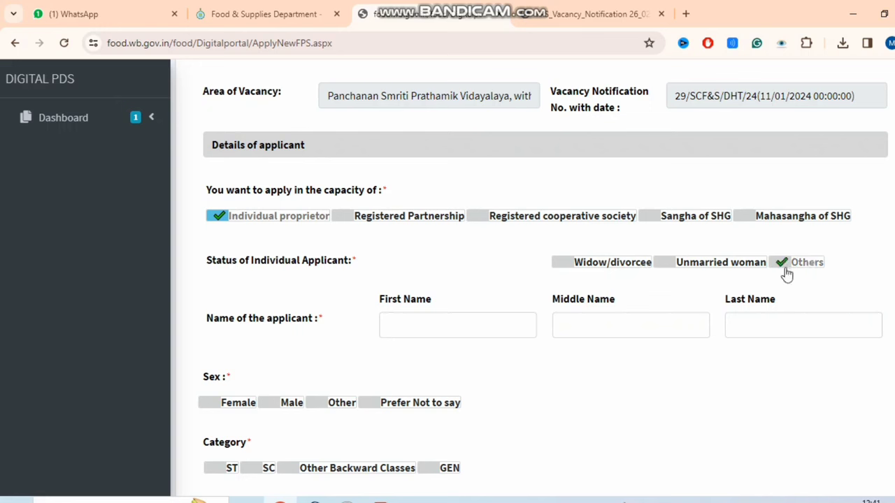
left_click(686, 270)
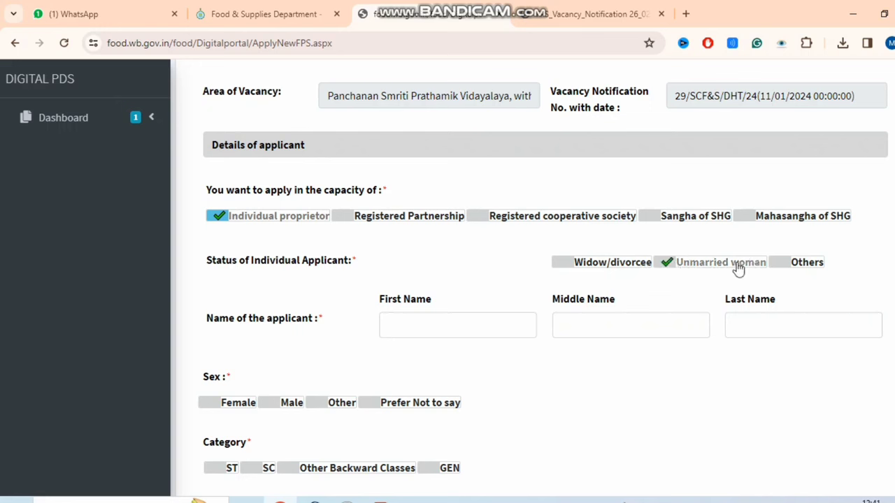
left_click(692, 268)
left_click(634, 268)
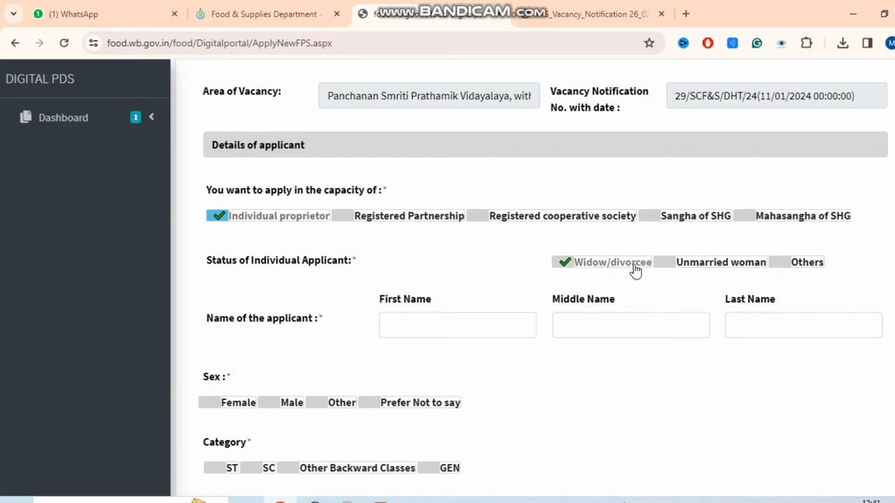
left_click(696, 269)
left_click(783, 270)
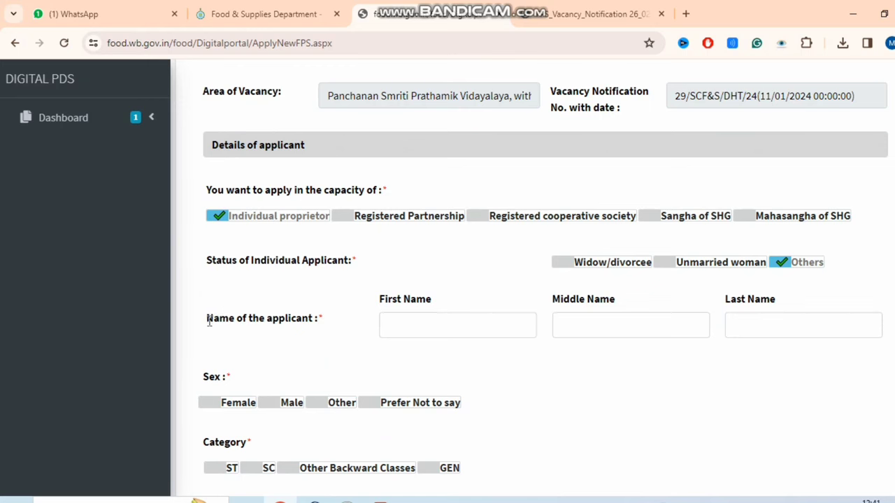
left_click(667, 263)
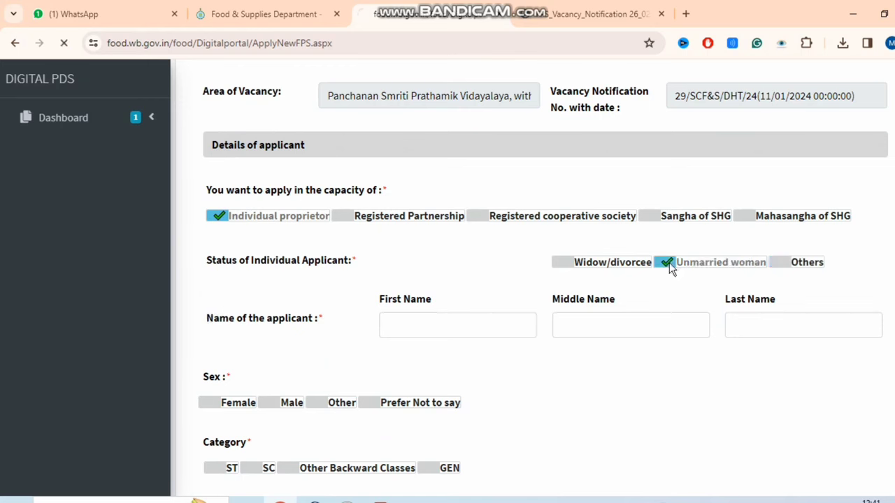
Mark sex as Female and category as SC, then submit Step 1 for confirmation
left_click_drag(212, 318, 457, 305)
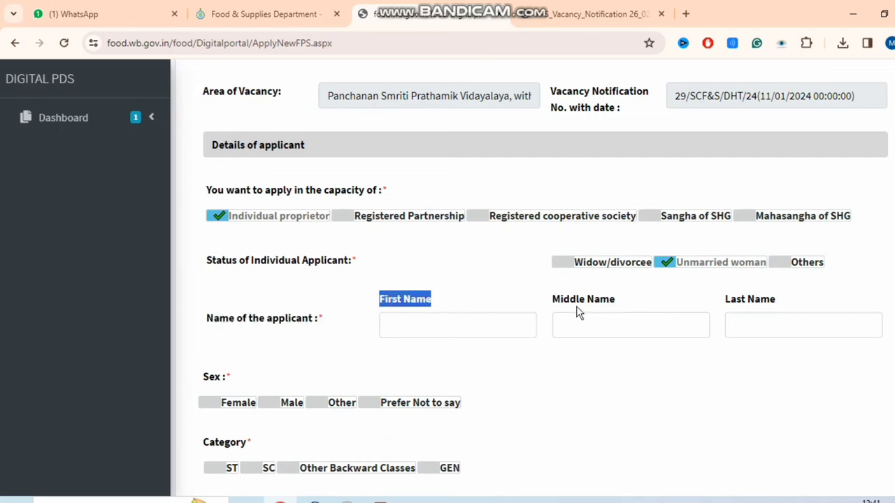
left_click_drag(554, 301, 651, 306)
left_click_drag(725, 301, 802, 305)
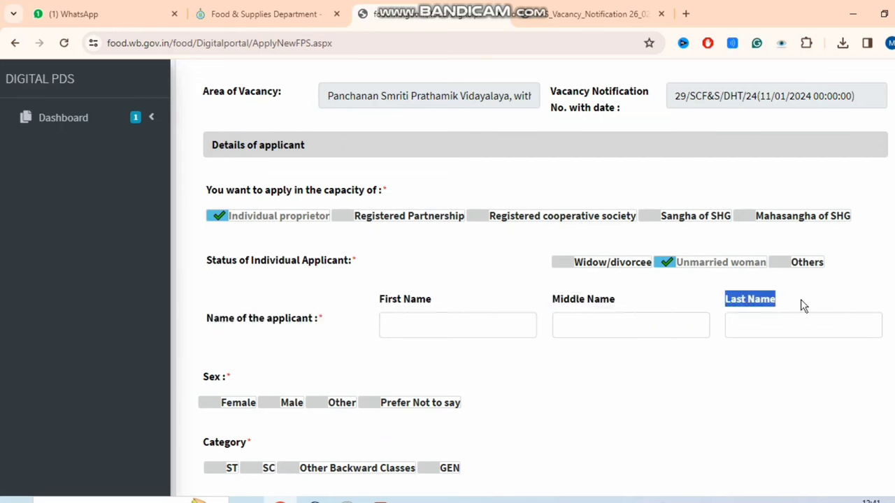
left_click(773, 313)
scroll(773, 313, "down", 1)
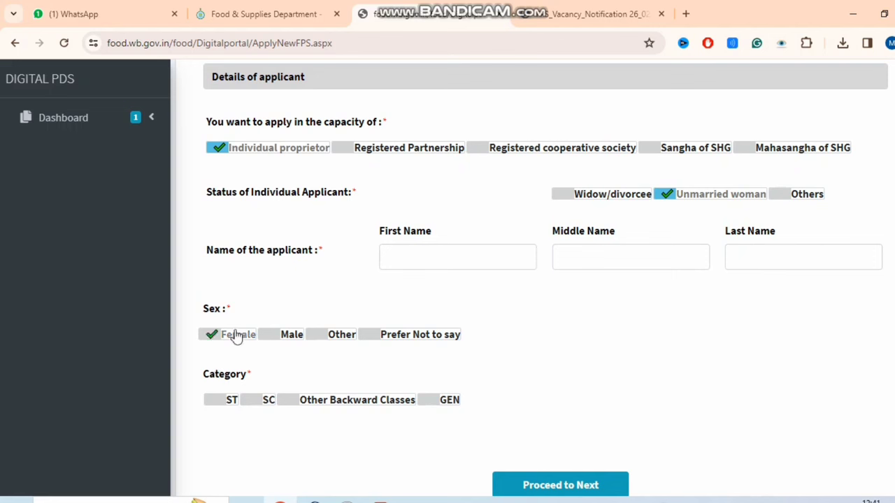
left_click_drag(201, 310, 384, 320)
left_click(232, 339)
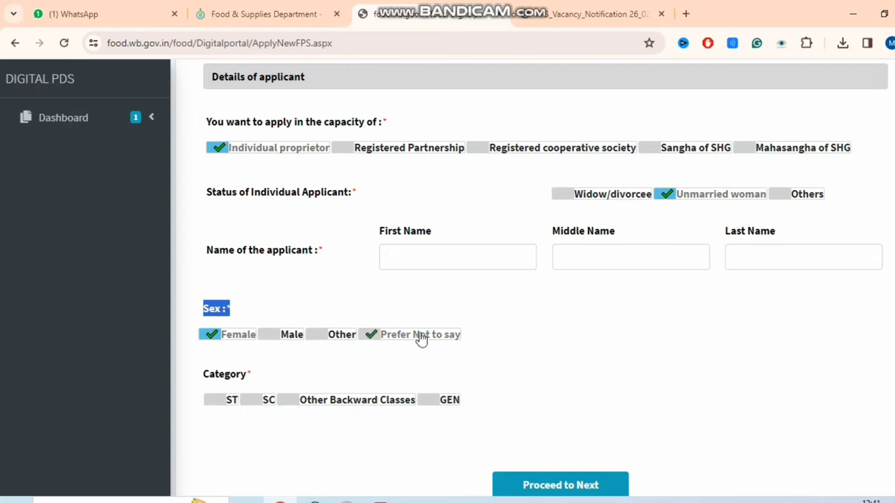
scroll(420, 336, "down", 1)
left_click_drag(208, 305, 265, 314)
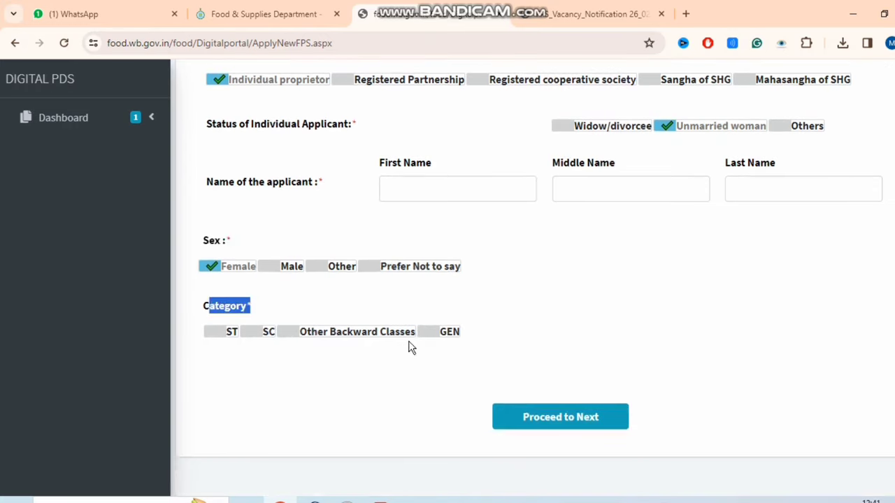
left_click(250, 333)
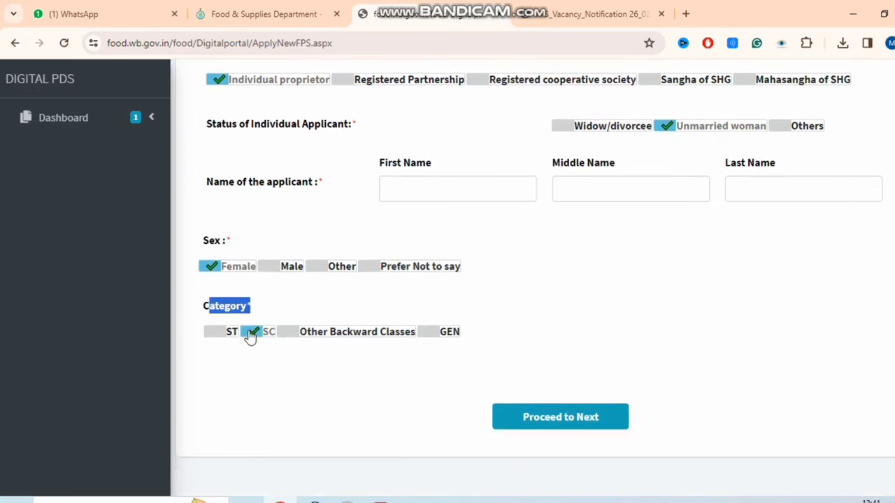
left_click(563, 428)
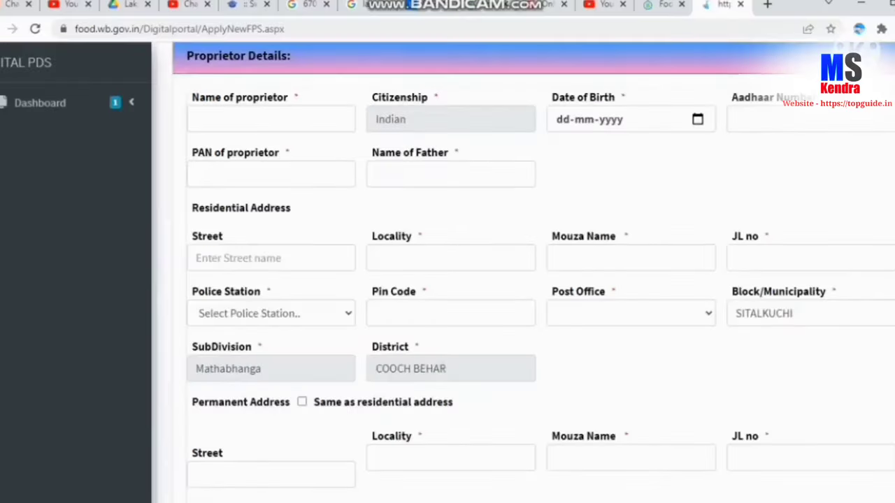
Review the proprietor's name, citizenship, date of birth, Aadhaar, PAN and residential street fields
scroll(531, 280, "up", 4)
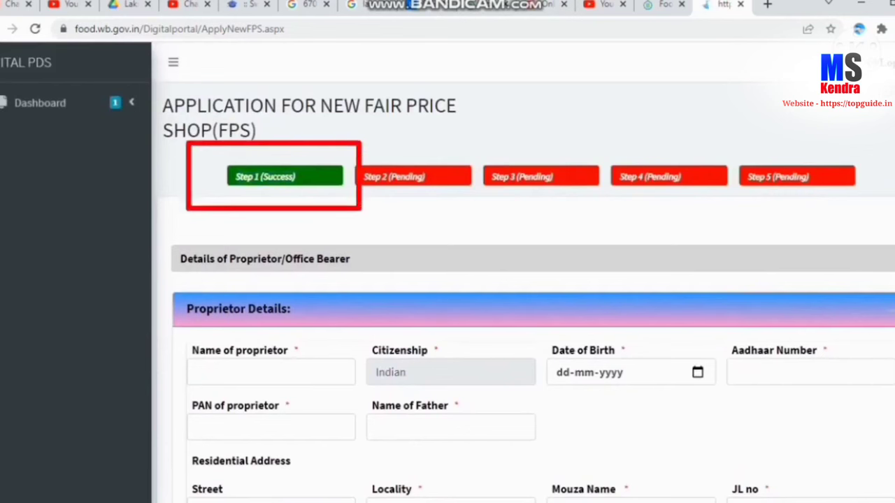
scroll(523, 280, "down", 2)
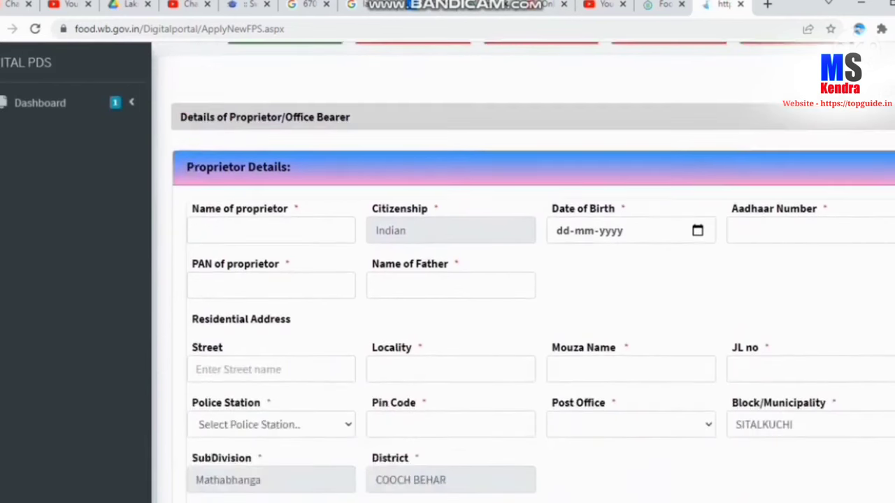
left_click_drag(191, 209, 297, 208)
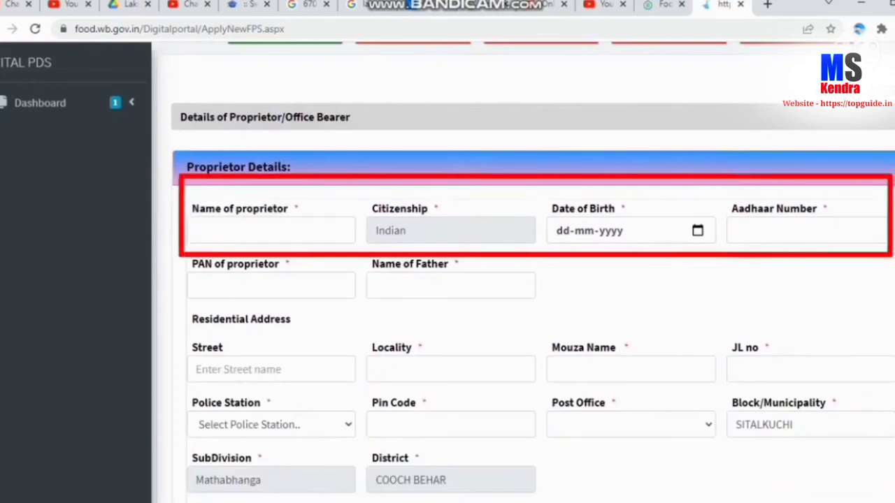
left_click_drag(373, 209, 414, 208)
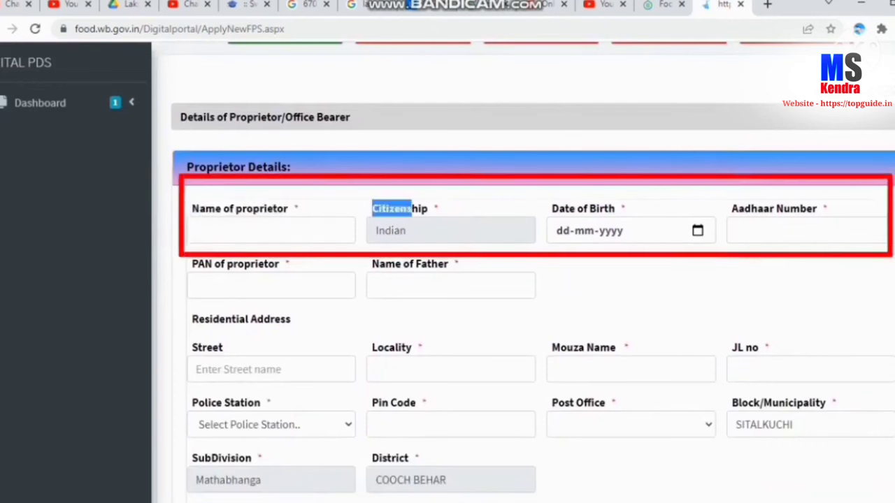
left_click_drag(617, 209, 551, 209)
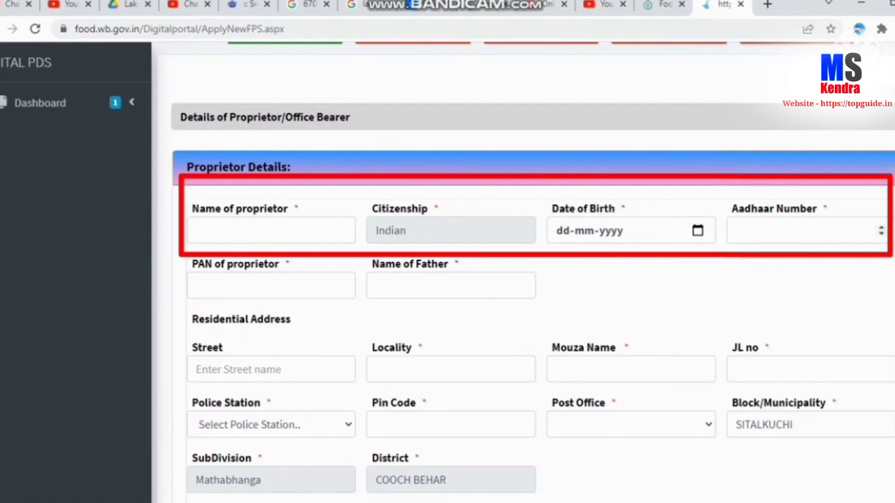
left_click_drag(819, 208, 730, 209)
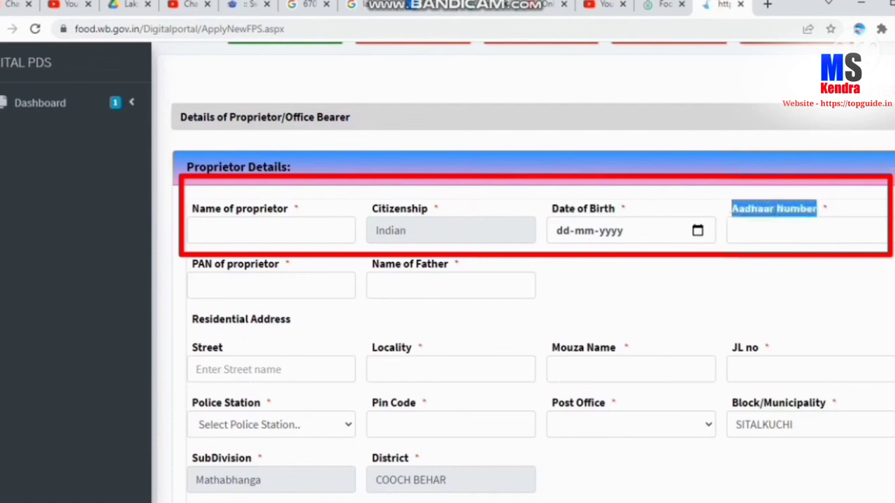
left_click_drag(290, 264, 189, 265)
left_click_drag(456, 265, 370, 264)
left_click(370, 265)
scroll(448, 280, "down", 2)
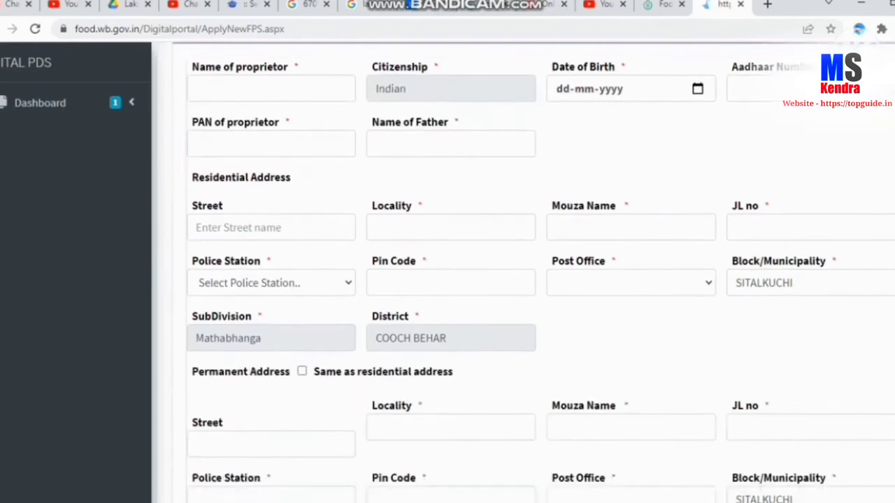
left_click_drag(192, 177, 291, 176)
left_click_drag(224, 206, 192, 206)
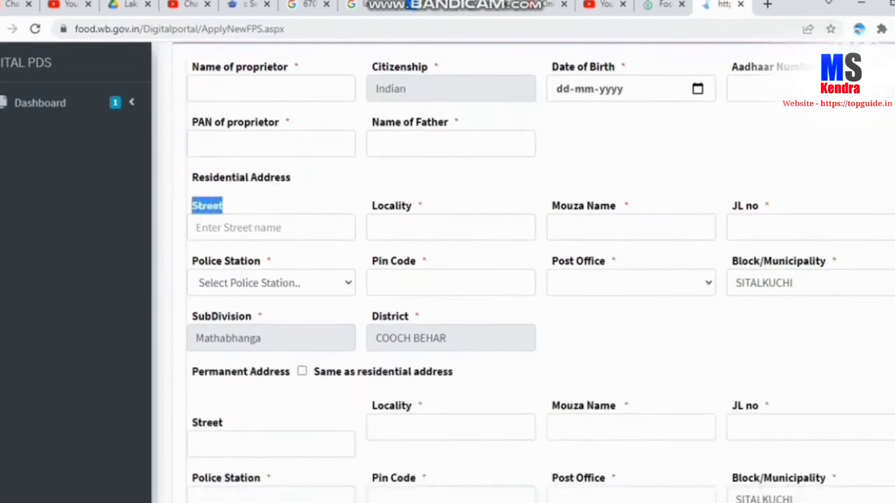
mouse_move(166, 138)
left_mouse_down()
mouse_move(166, 201)
mouse_move(863, 138)
mouse_move(166, 137)
left_mouse_up()
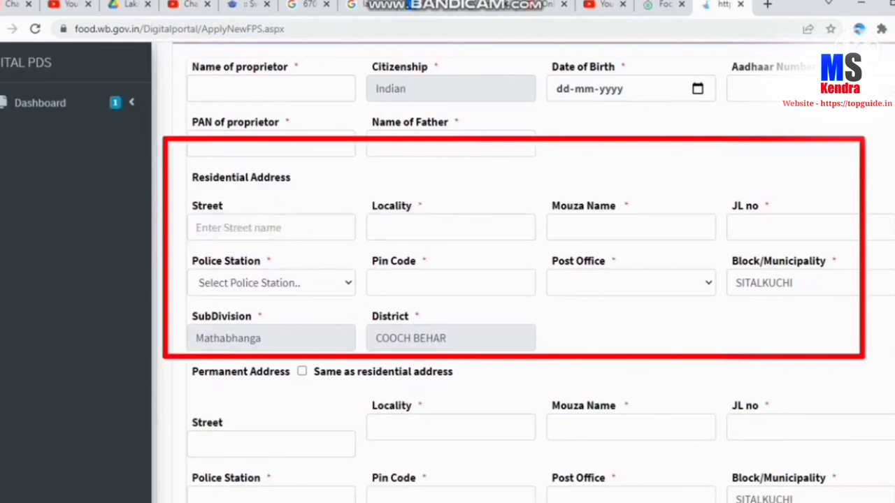
Set the residential police station to MEKHLIGANJ and check the remaining address fields
key("alt+Down")
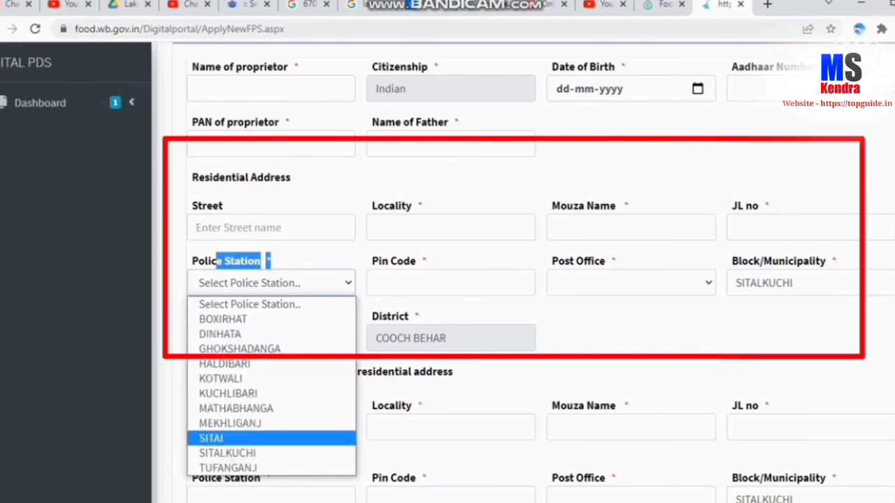
left_click(230, 423)
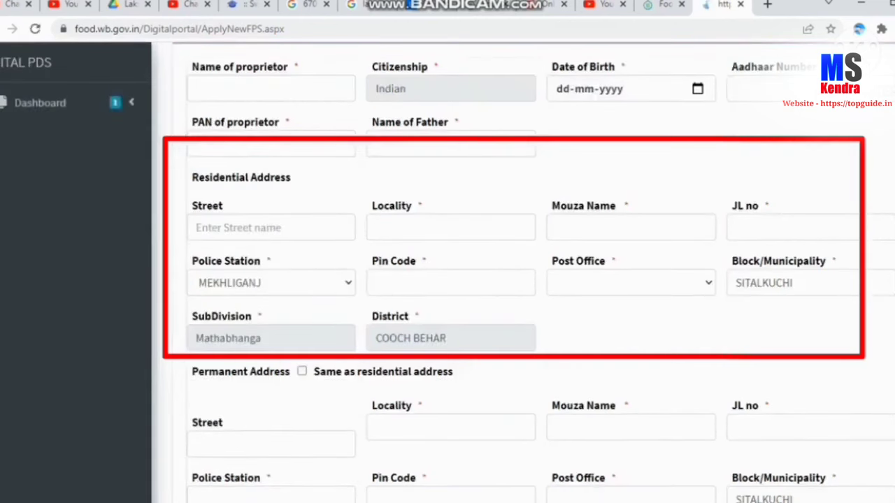
left_click_drag(426, 261, 371, 261)
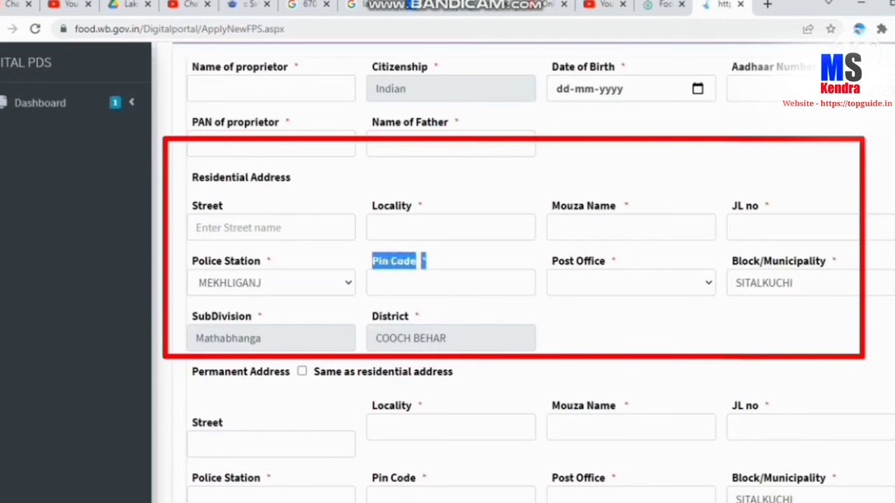
left_click_drag(615, 261, 552, 261)
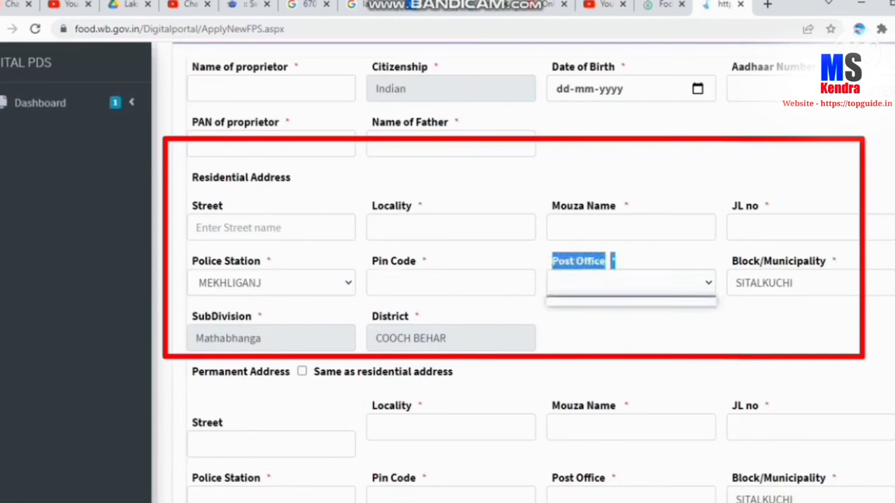
left_click(581, 261)
left_click_drag(828, 261, 731, 261)
left_click(731, 261)
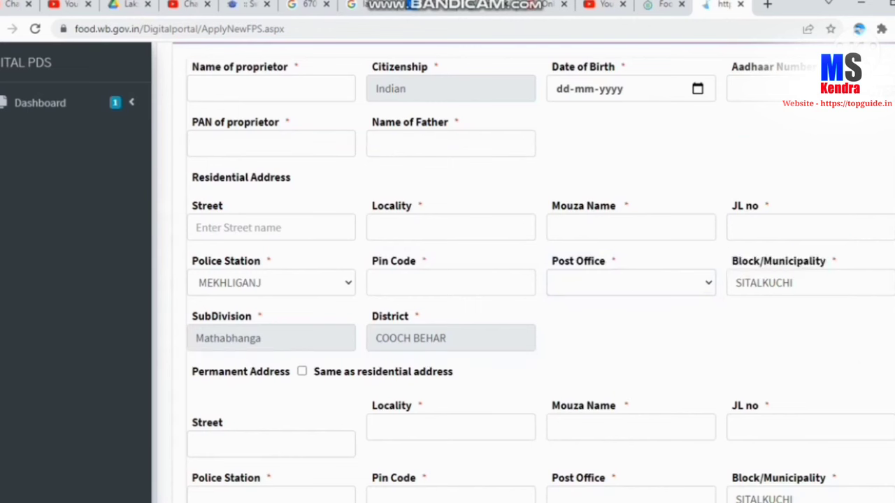
left_click_drag(192, 317, 263, 316)
left_click_drag(371, 316, 420, 316)
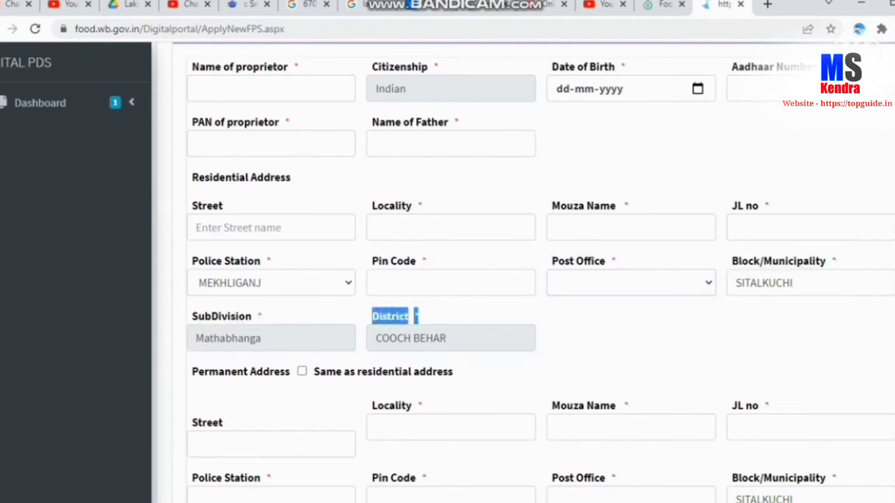
left_click(420, 316)
Copy the residential address into the permanent address
scroll(448, 280, "down", 3)
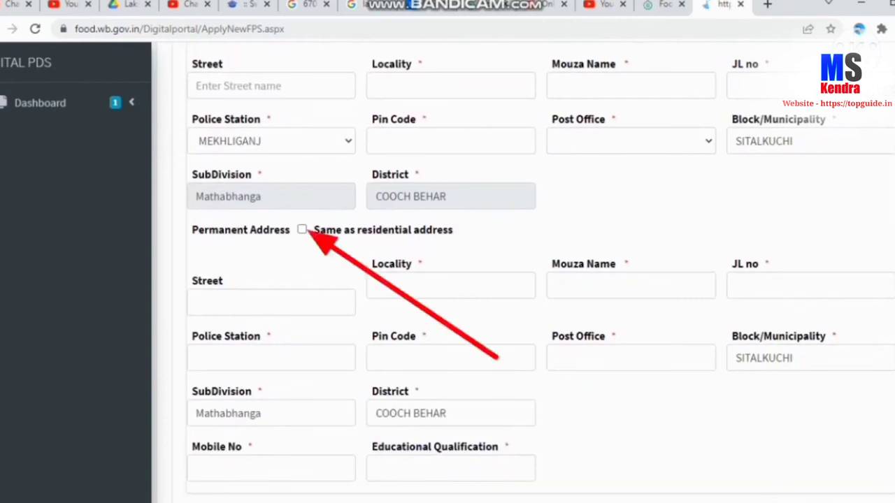
left_click_drag(192, 230, 289, 229)
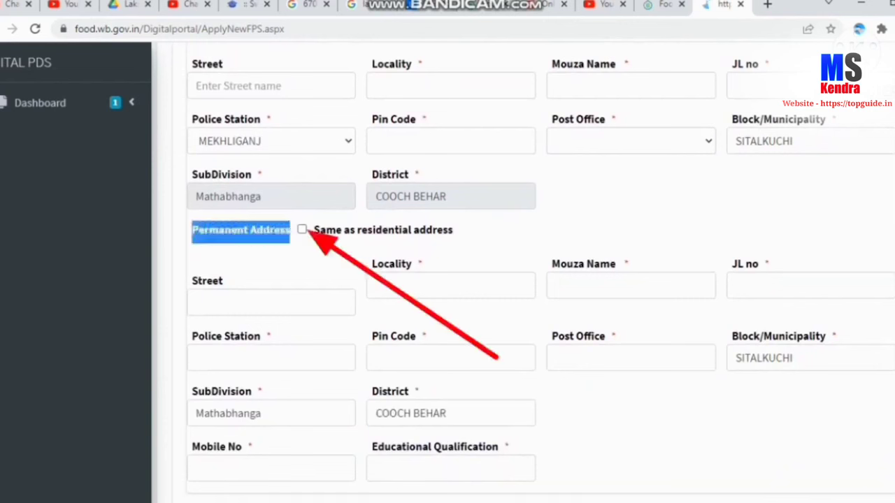
left_click(302, 230)
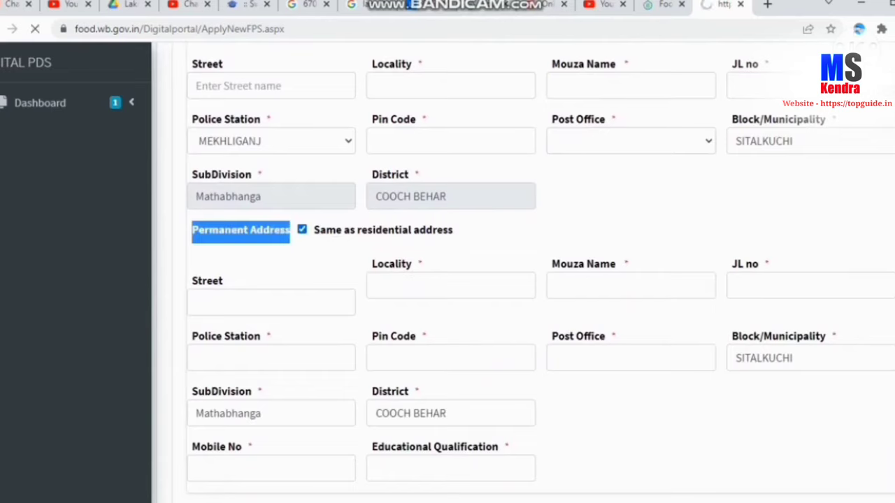
scroll(525, 273, "down", 2)
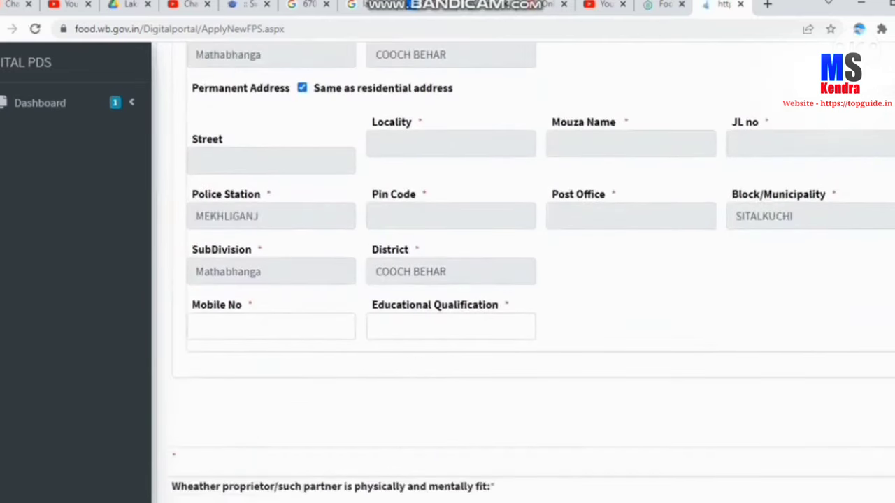
scroll(525, 273, "down", 1)
Begin the educational qualification entry and answer Yes to the physical and mental fitness question
left_click_drag(250, 234, 192, 234)
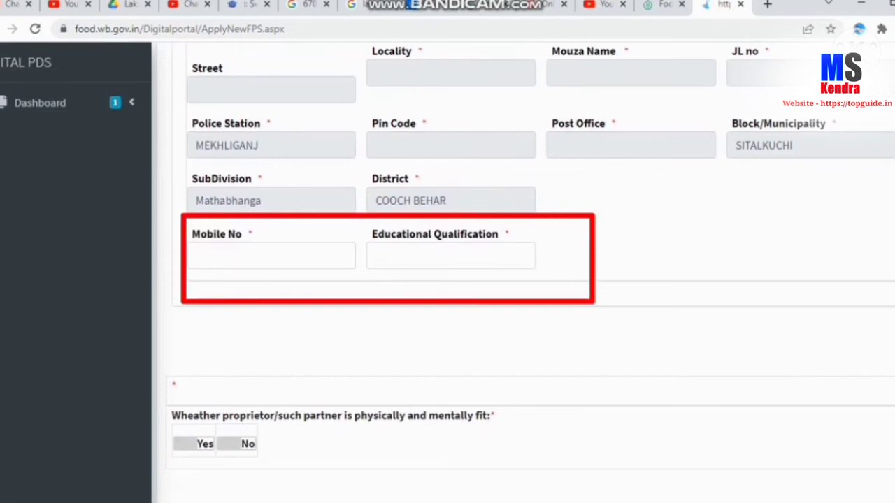
left_click_drag(372, 234, 499, 234)
left_click(376, 256)
scroll(523, 268, "down", 2)
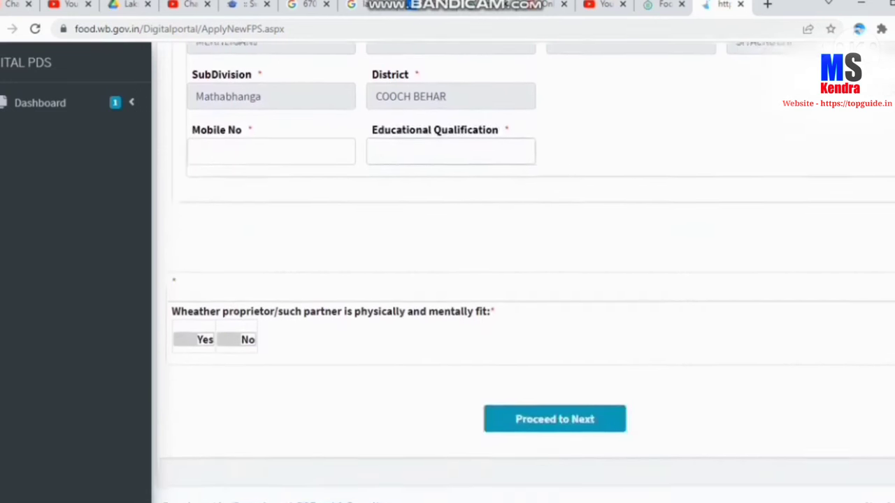
left_click_drag(171, 293, 496, 293)
left_click(186, 321)
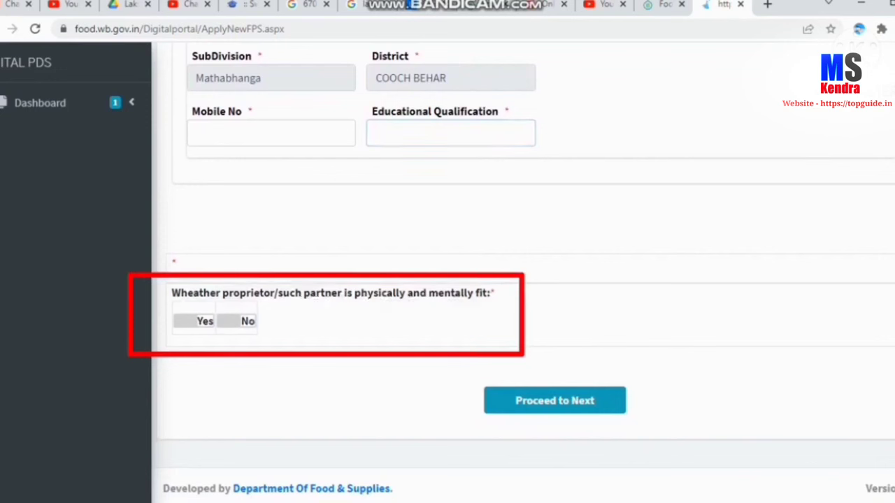
left_click(196, 321)
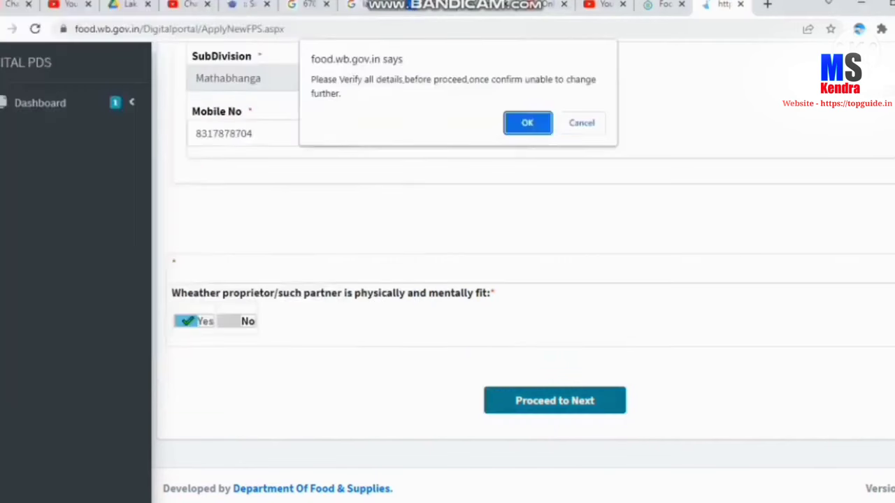
key("Return")
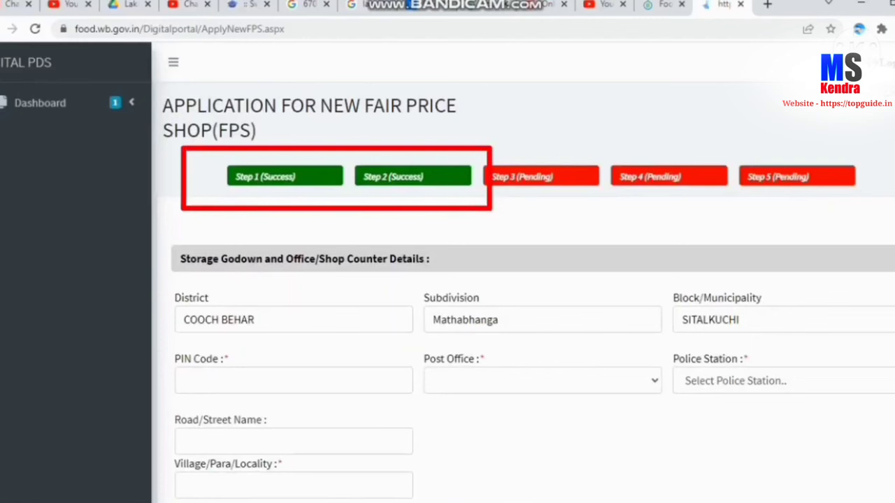
scroll(523, 280, "down", 2)
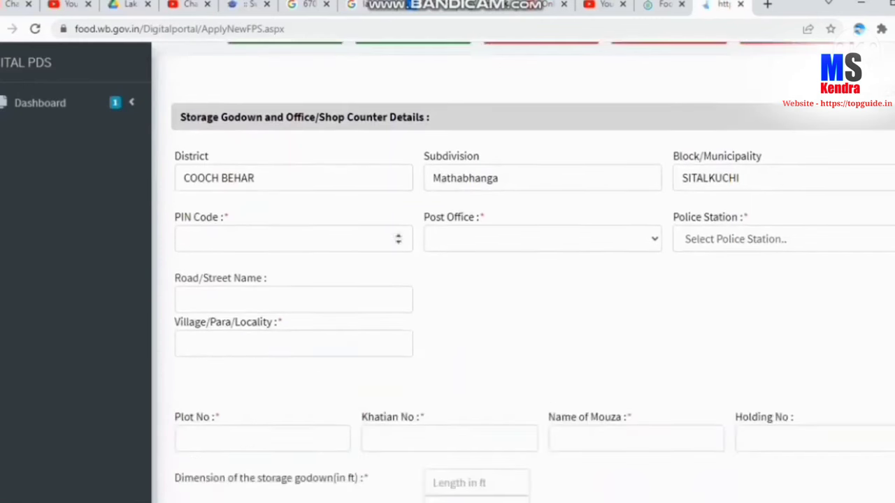
left_click_drag(181, 117, 294, 117)
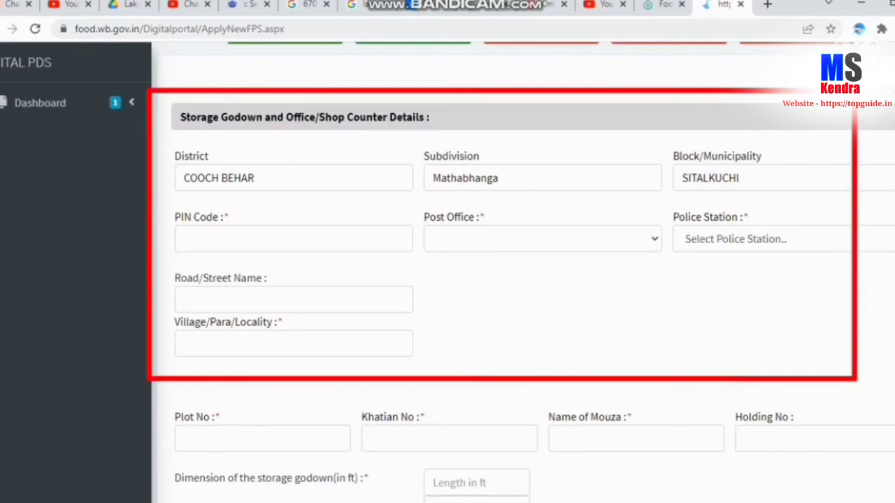
left_click_drag(180, 156, 208, 156)
left_click_drag(424, 156, 479, 156)
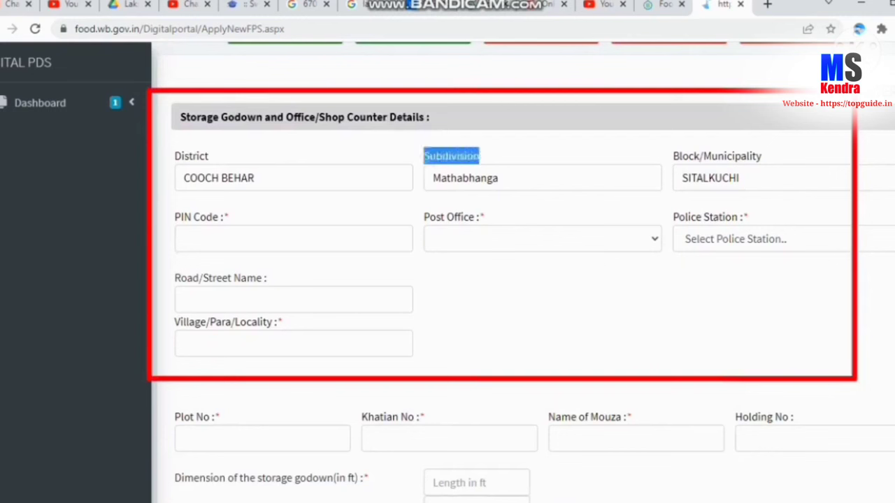
left_click_drag(175, 217, 228, 216)
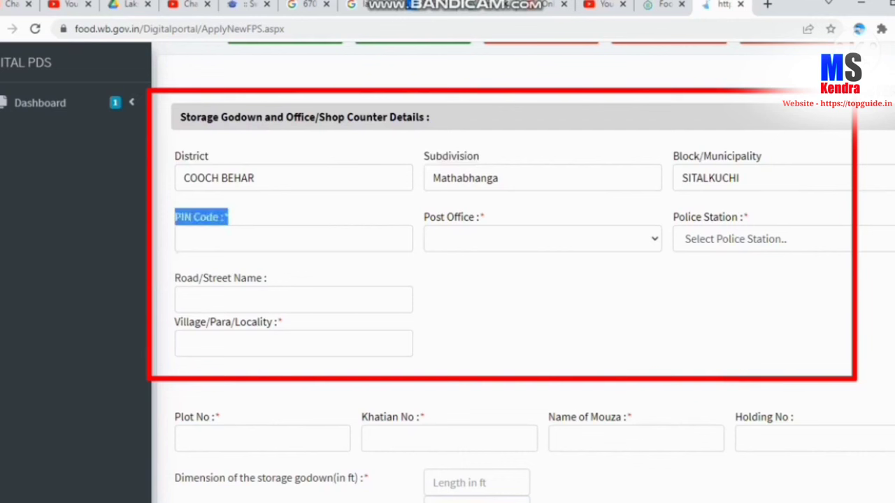
left_click_drag(424, 217, 487, 217)
left_click_drag(673, 217, 738, 217)
left_click(737, 217)
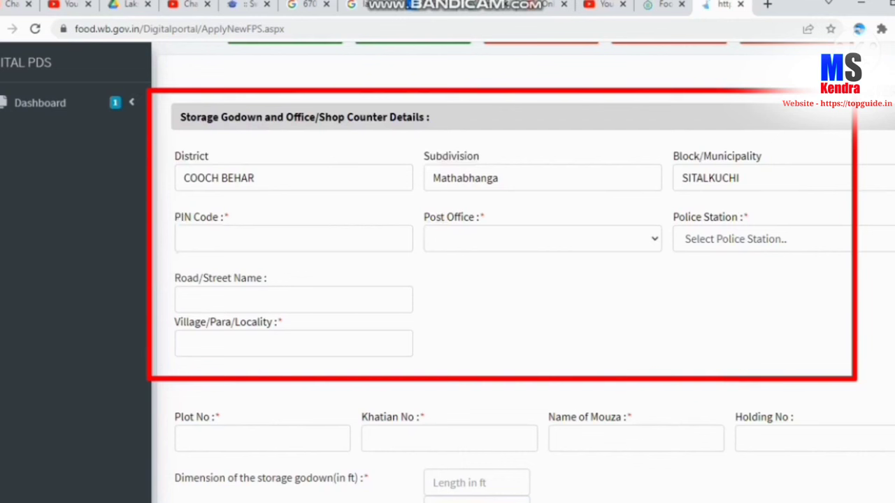
left_click_drag(180, 278, 235, 277)
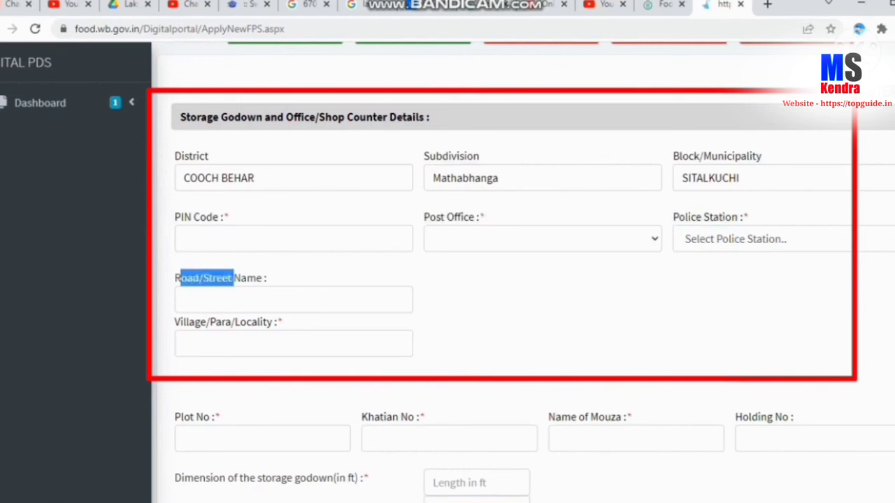
left_click_drag(180, 322, 282, 323)
left_click(283, 323)
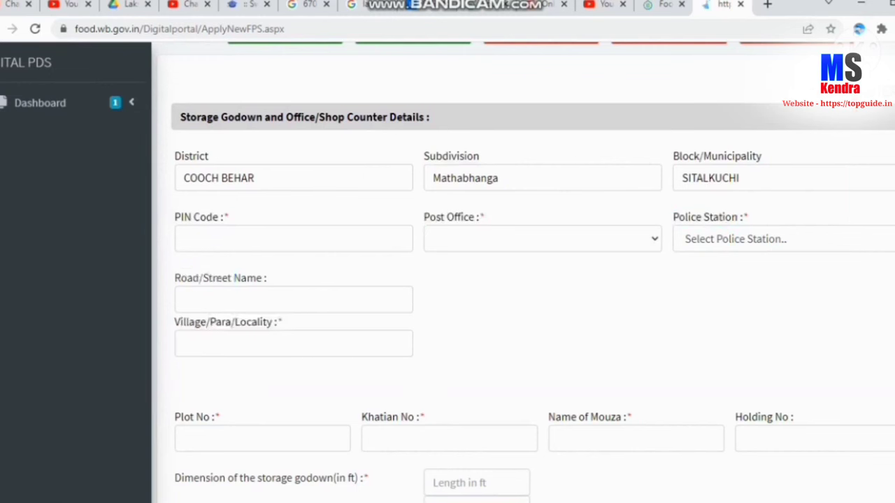
scroll(335, 226, "down", 3)
left_click_drag(175, 204, 221, 205)
left_click_drag(361, 204, 424, 204)
left_click_drag(553, 204, 633, 205)
left_click(634, 204)
scroll(633, 204, "down", 1)
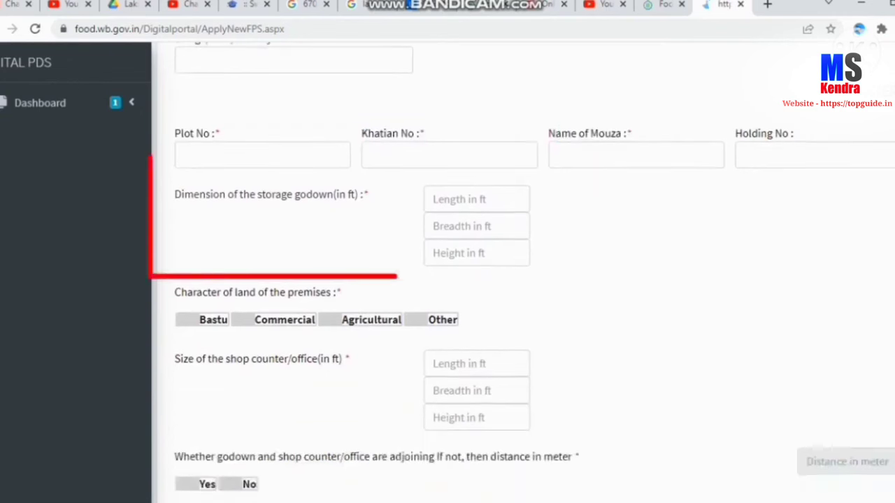
left_click_drag(175, 194, 368, 194)
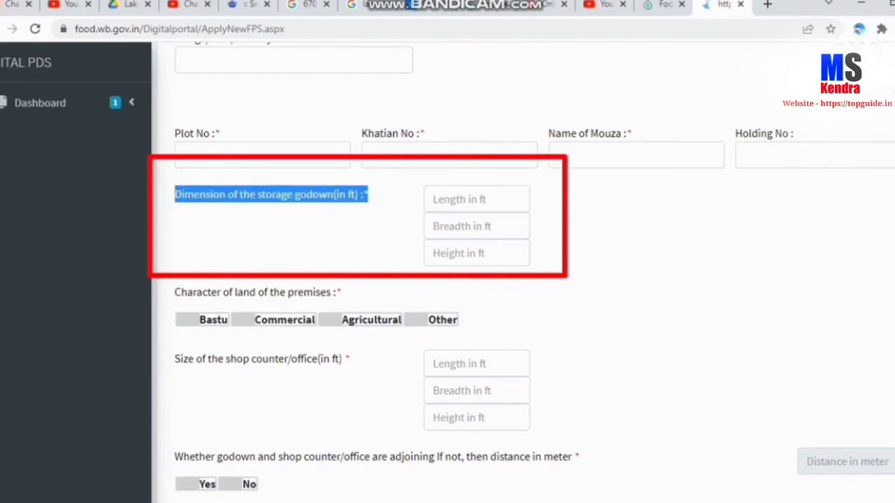
Set the character of land of the premises to Commercial
left_click(594, 224)
scroll(447, 279, "down", 2)
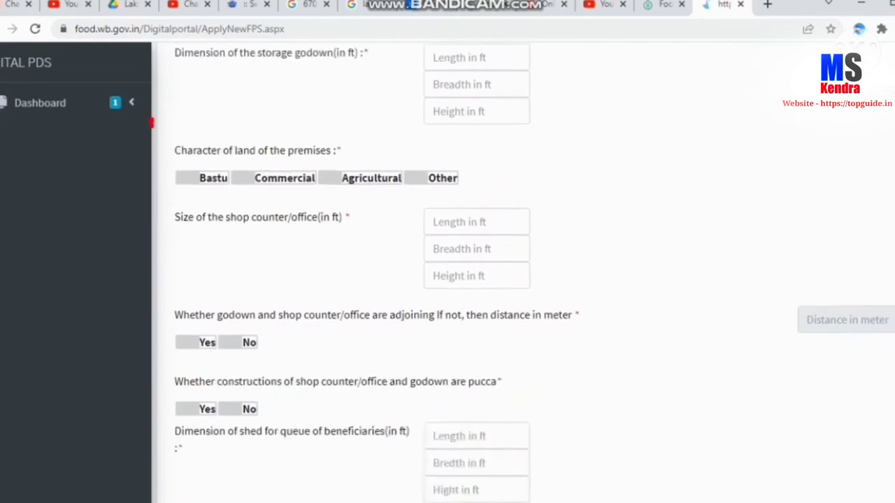
left_click_drag(176, 151, 334, 150)
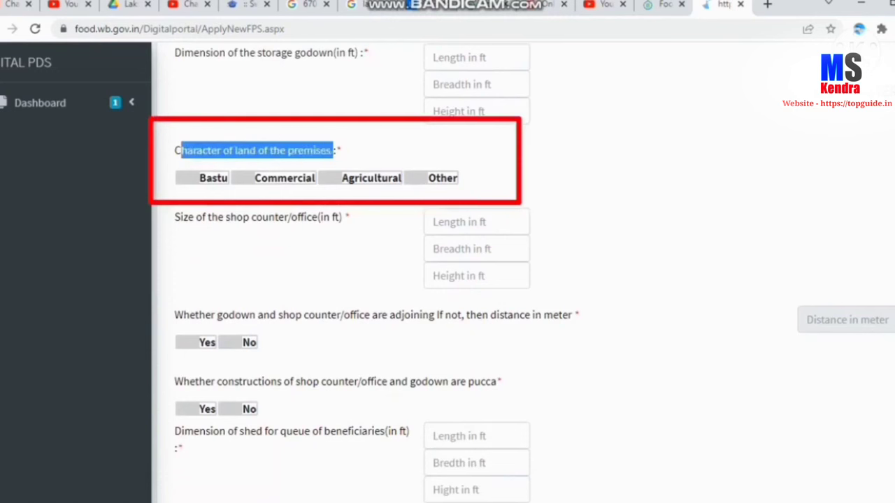
left_click(206, 177)
left_click(280, 177)
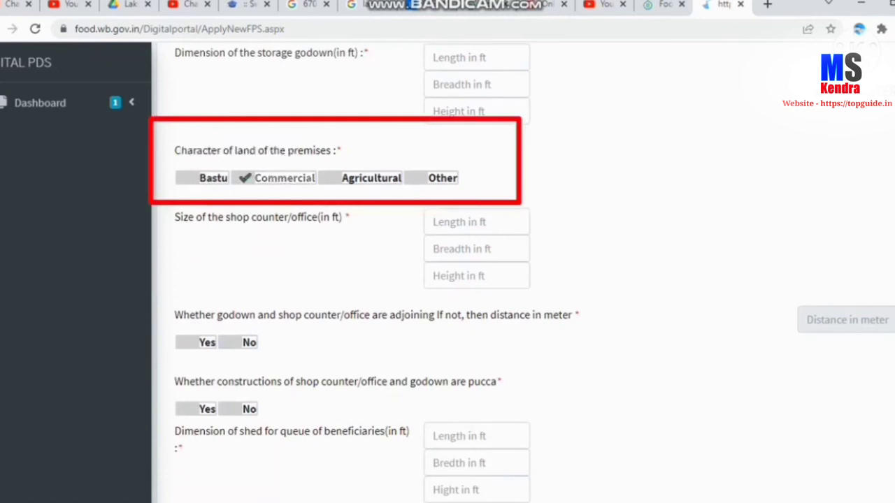
left_click(367, 177)
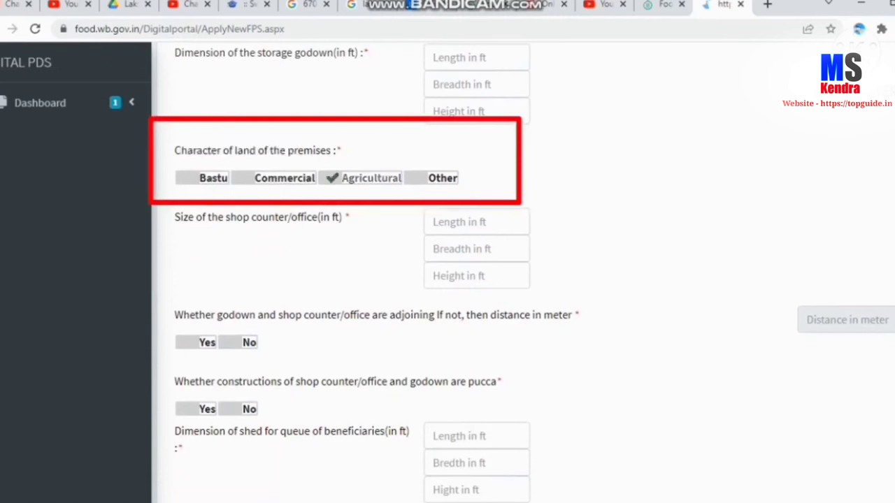
left_click(437, 177)
left_click(371, 178)
left_click(283, 178)
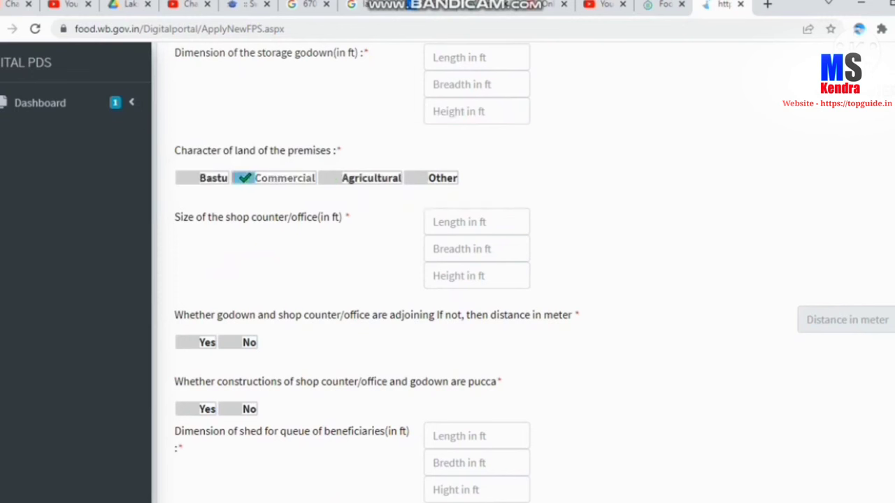
Review the shop counter size label and the godown-and-shop-counter adjoining question
left_click_drag(175, 216, 349, 218)
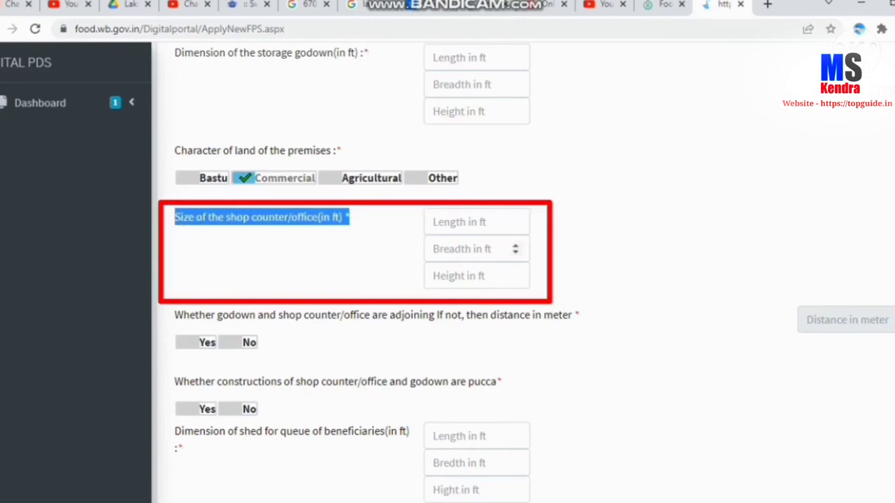
left_click(594, 258)
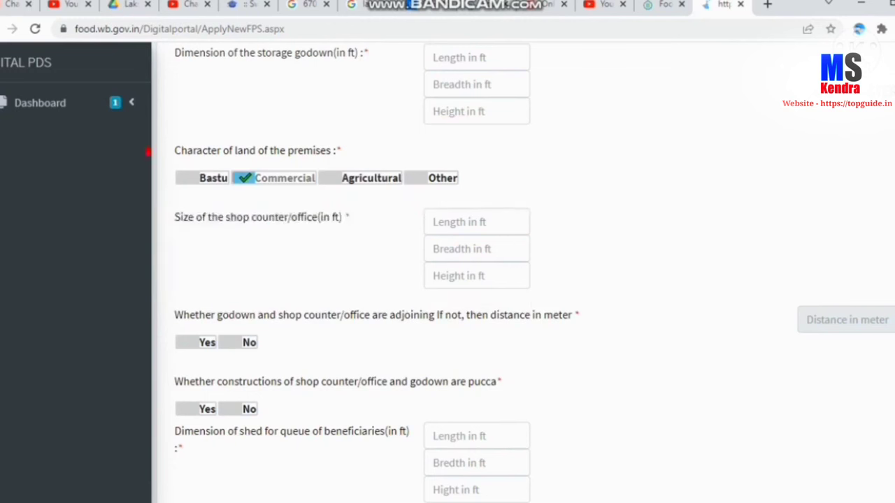
scroll(518, 266, "down", 2)
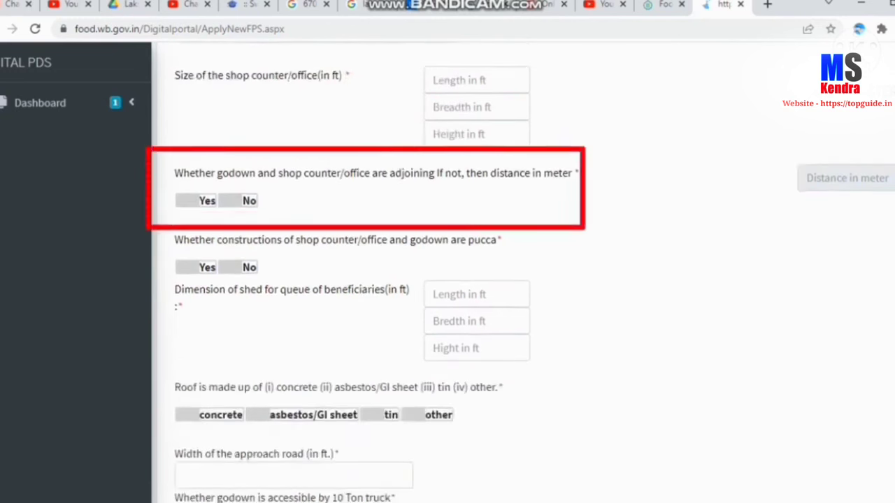
left_click_drag(175, 173, 580, 173)
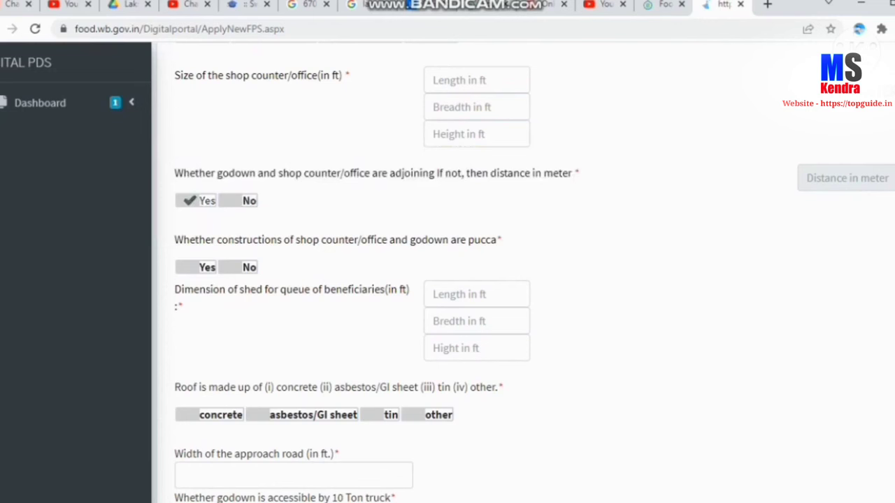
left_click(196, 200)
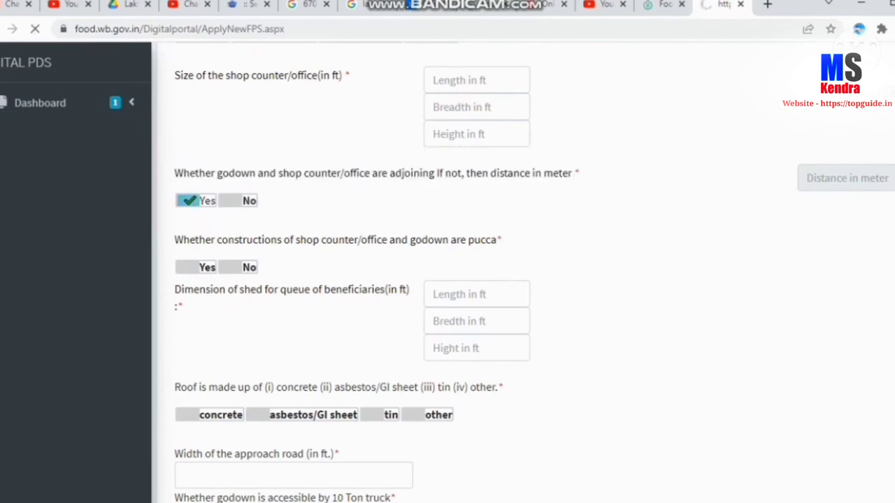
scroll(447, 279, "down", 2)
scroll(447, 280, "up", 1)
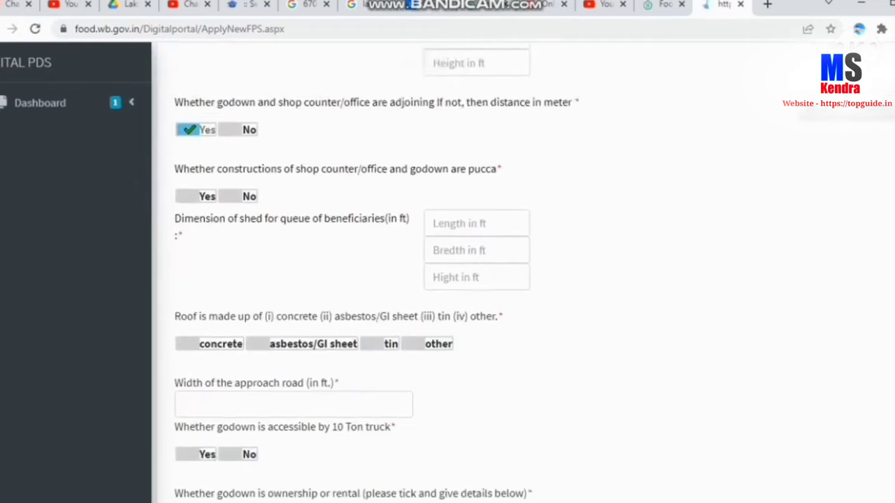
scroll(447, 280, "up", 1)
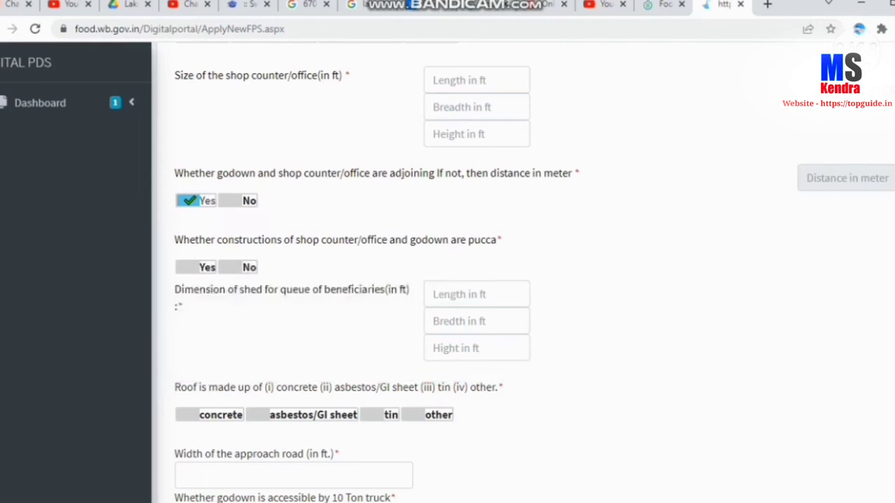
scroll(447, 280, "down", 2)
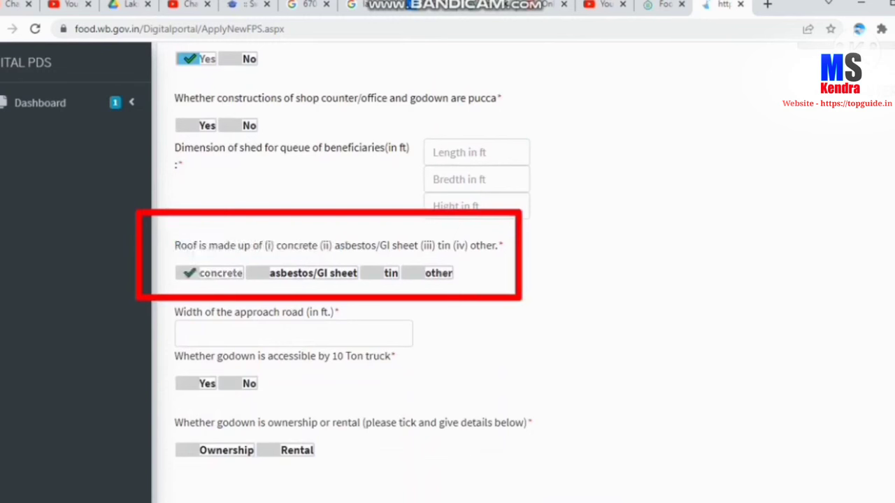
left_click(308, 272)
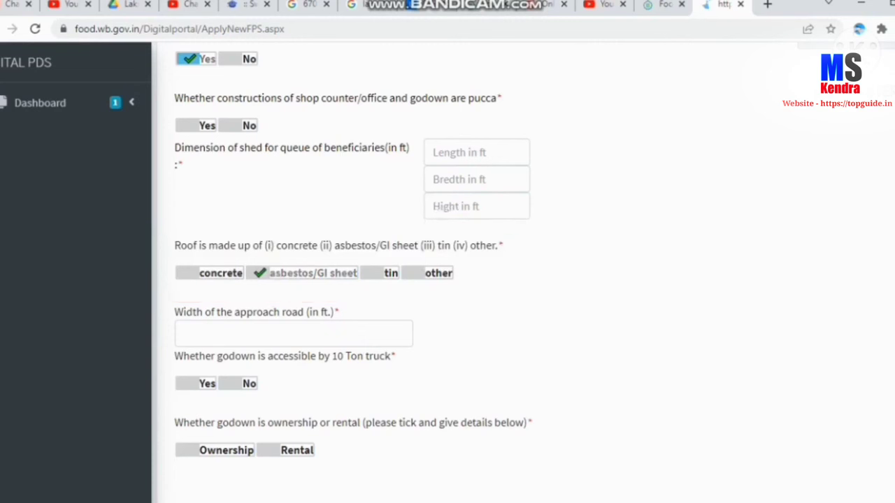
left_click(384, 273)
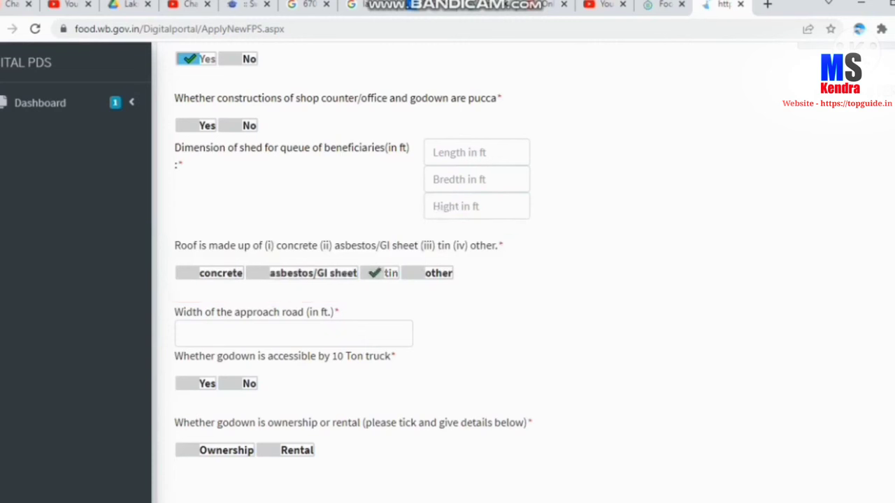
left_click(308, 273)
left_click(308, 273)
scroll(523, 269, "down", 2)
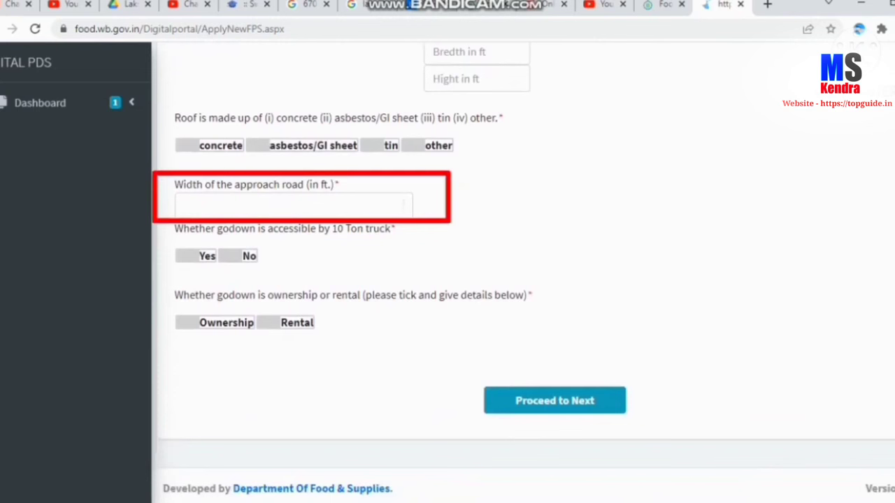
left_click_drag(175, 184, 334, 184)
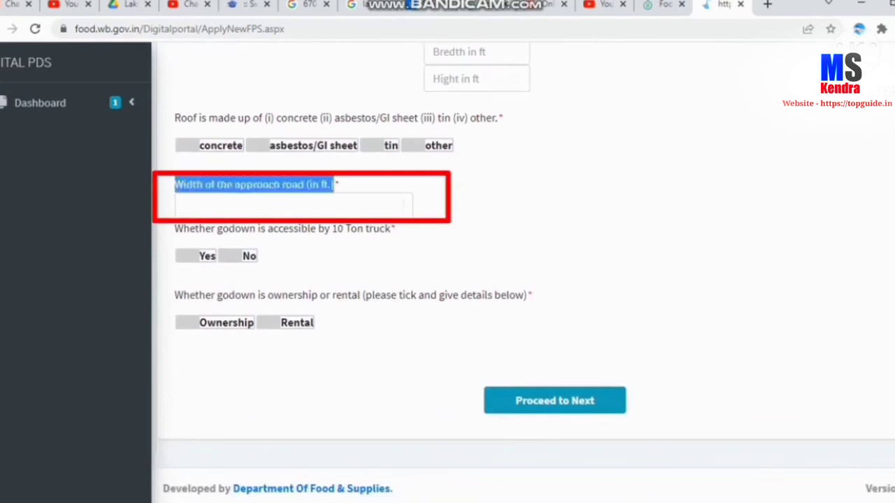